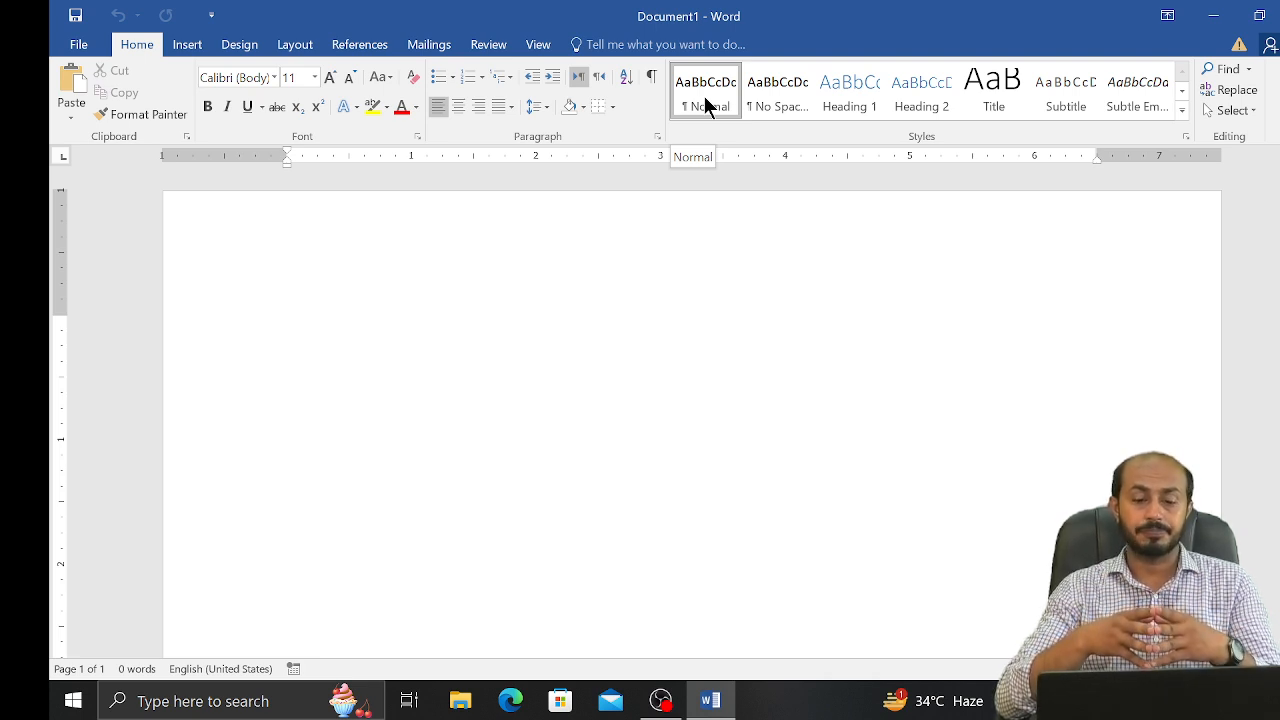
Step: Fill the blank document with sample paragraphs using the =rand() function
text(=rand())
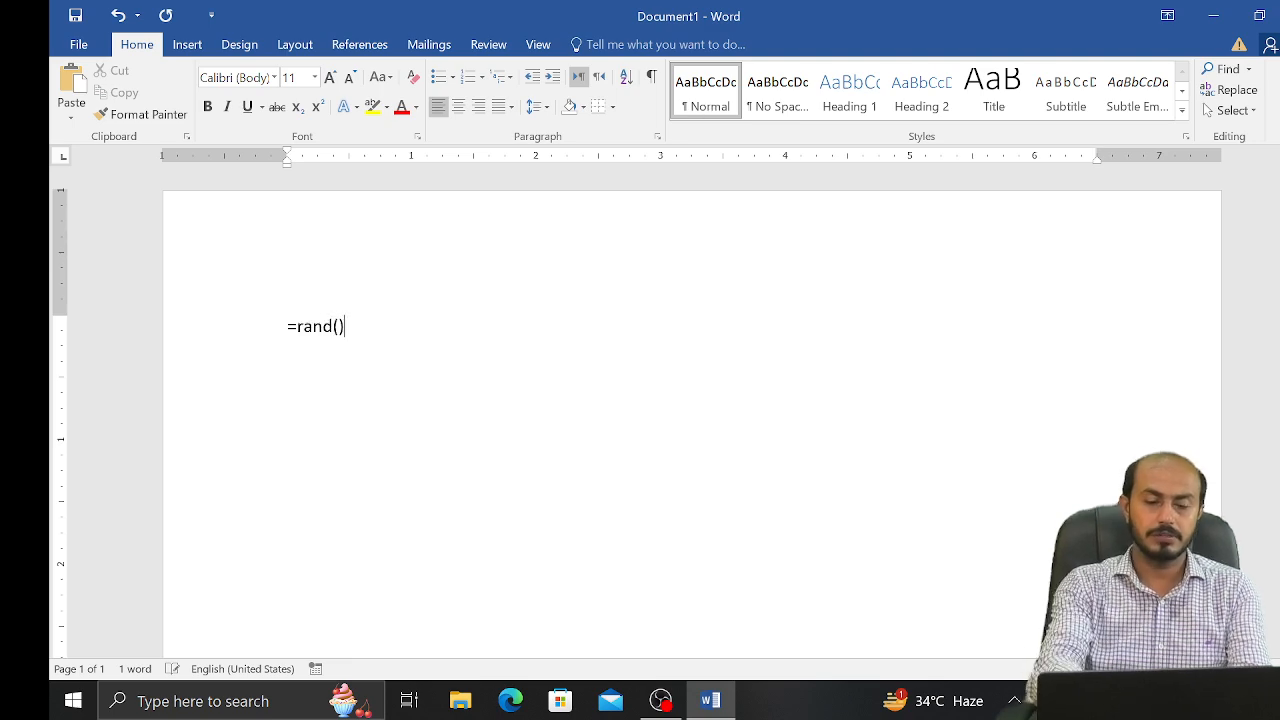
key(Return)
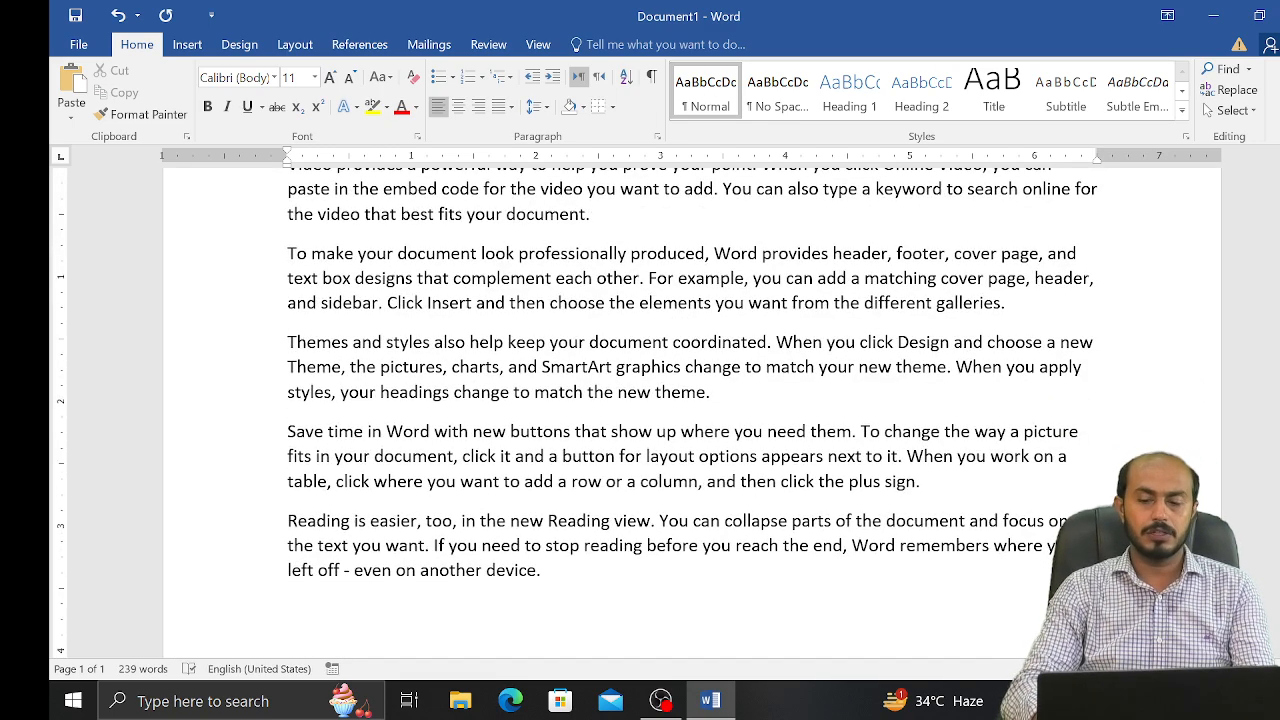
scroll(693, 411, up, 3)
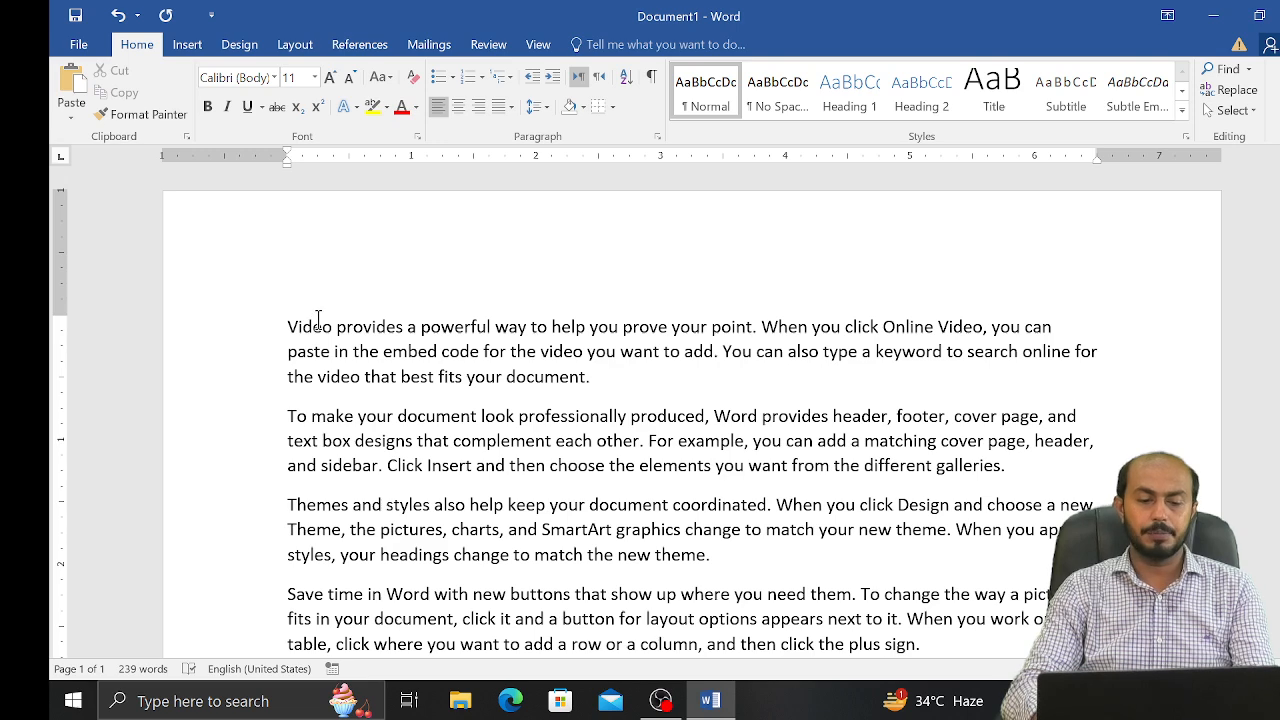
Step: Select all the text and preview the available styles on it in the expanded style gallery
key(ctrl+a)
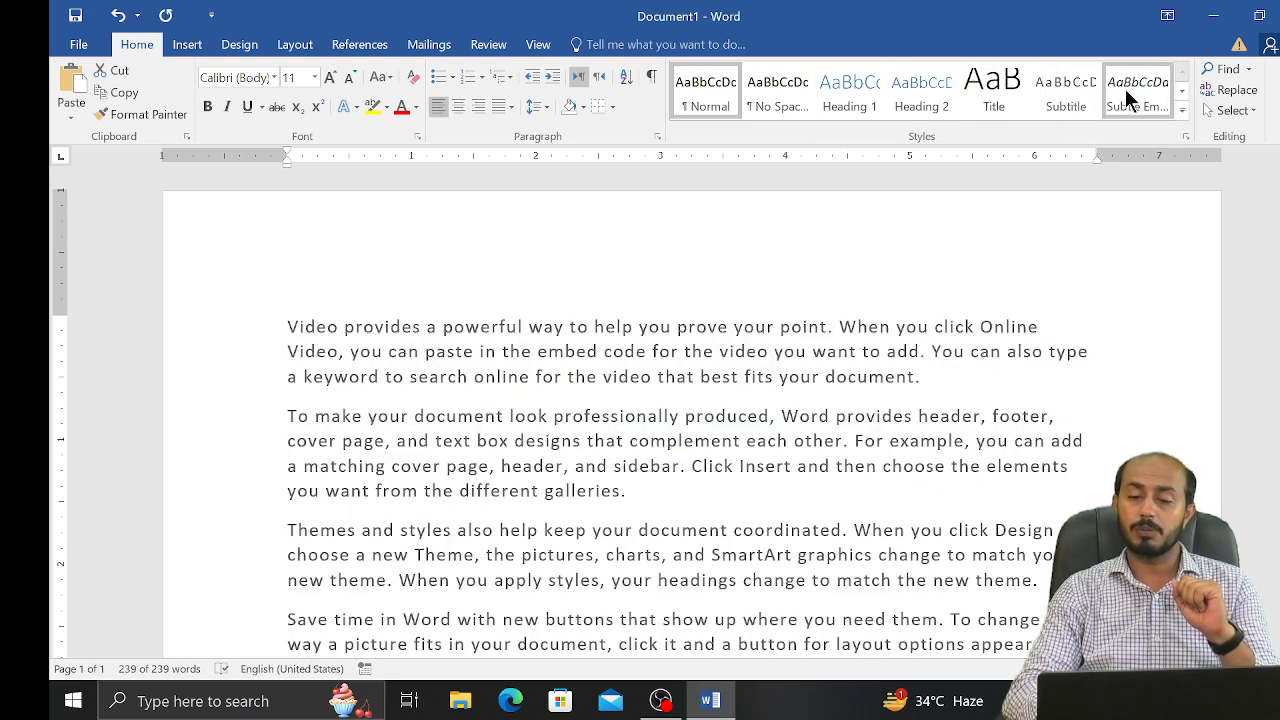
key(ctrl+a)
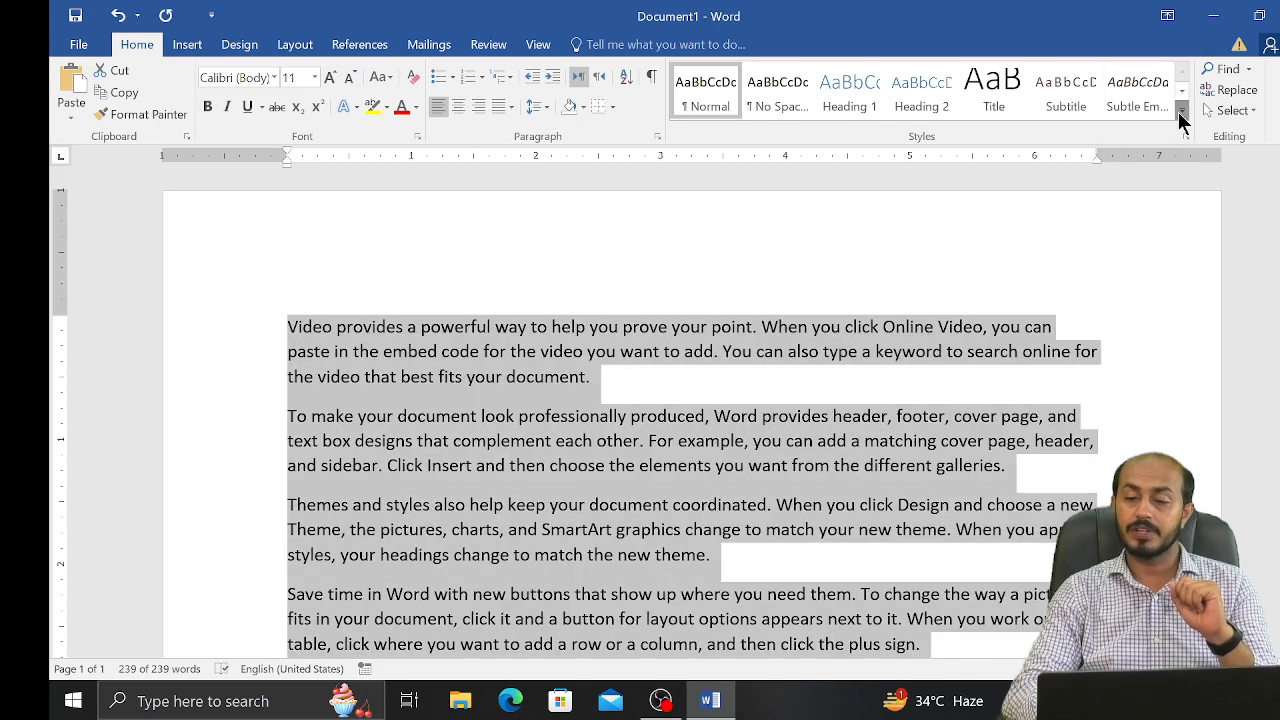
click(1181, 112)
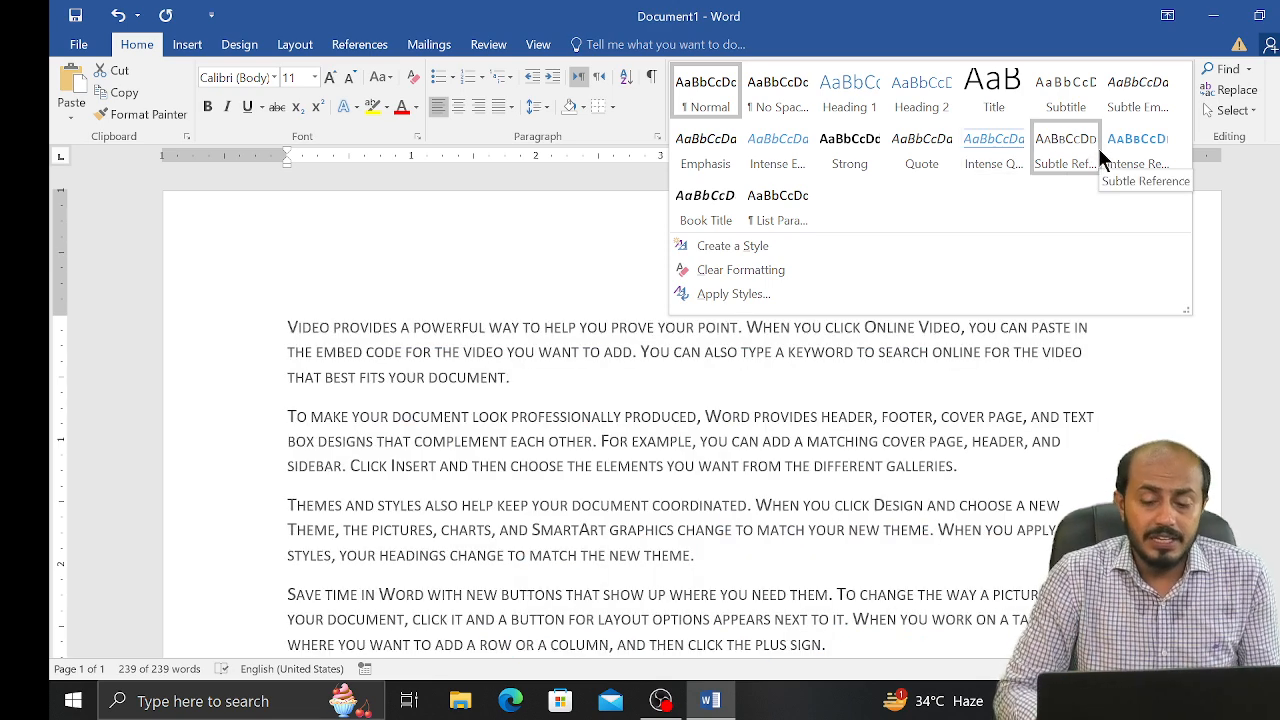
Step: Modify the Normal style to use the Times New Roman (Headings CS) font
right_click(720, 99)
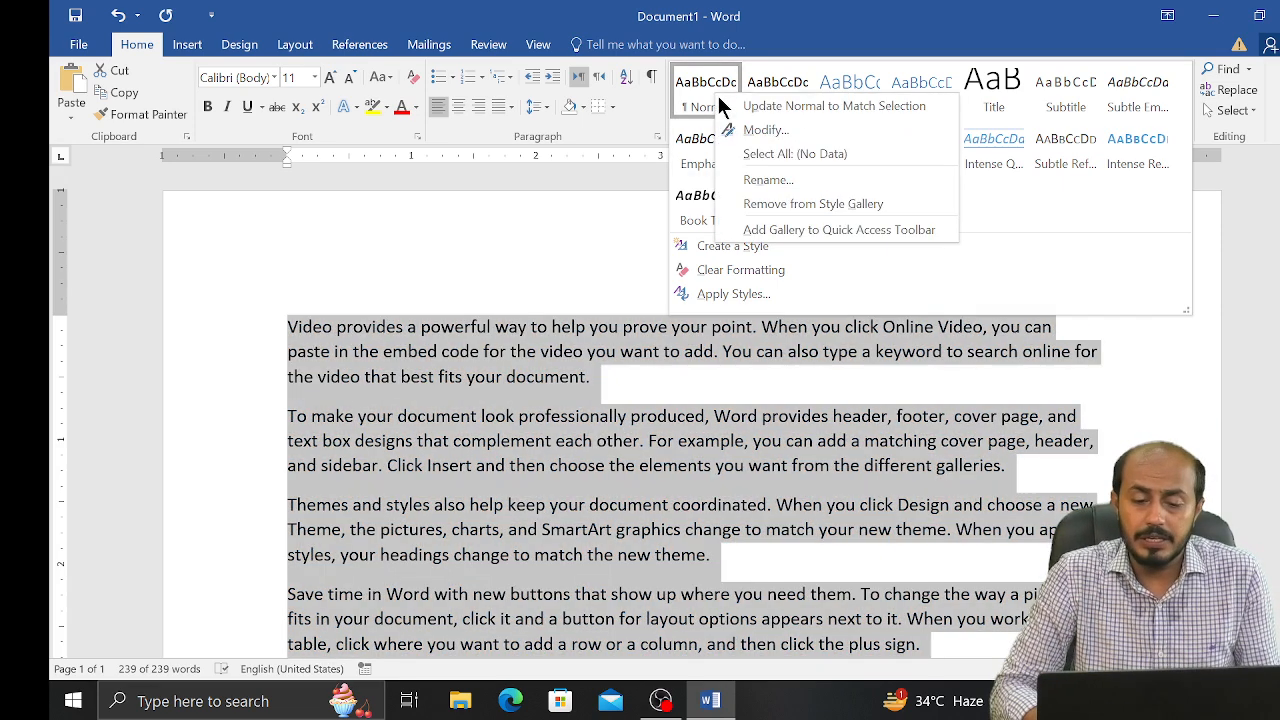
click(765, 130)
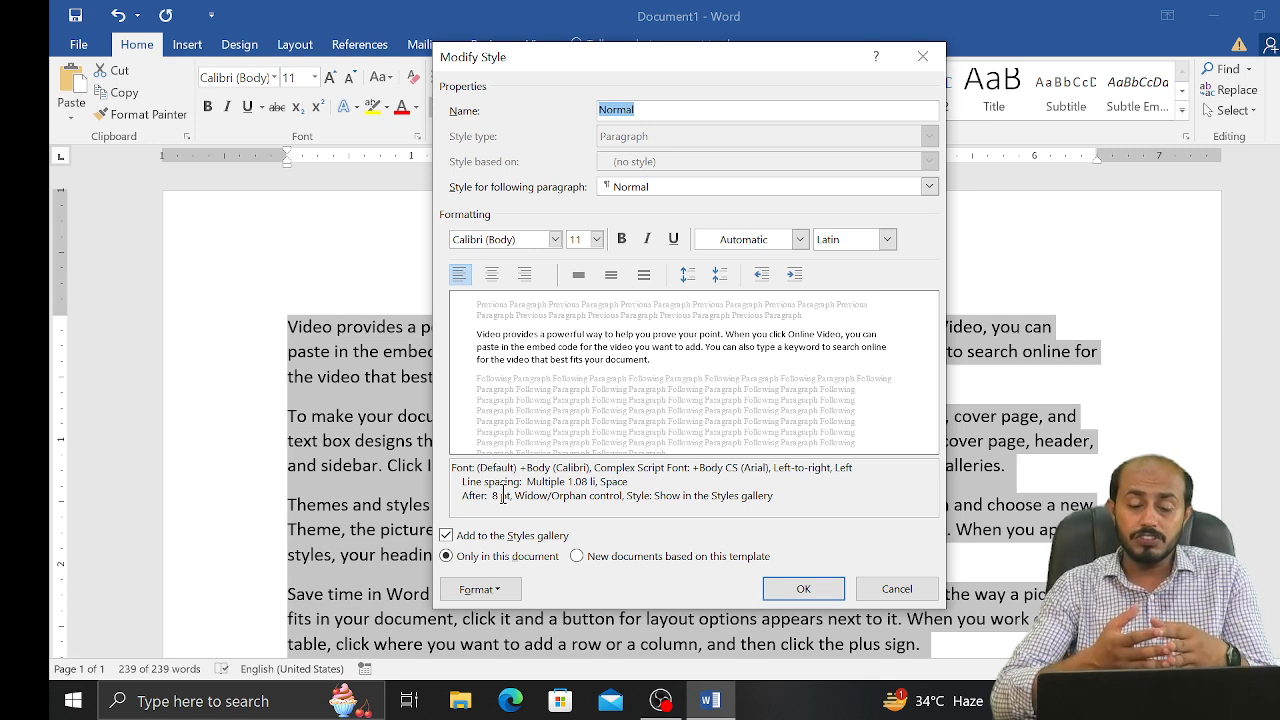
click(556, 240)
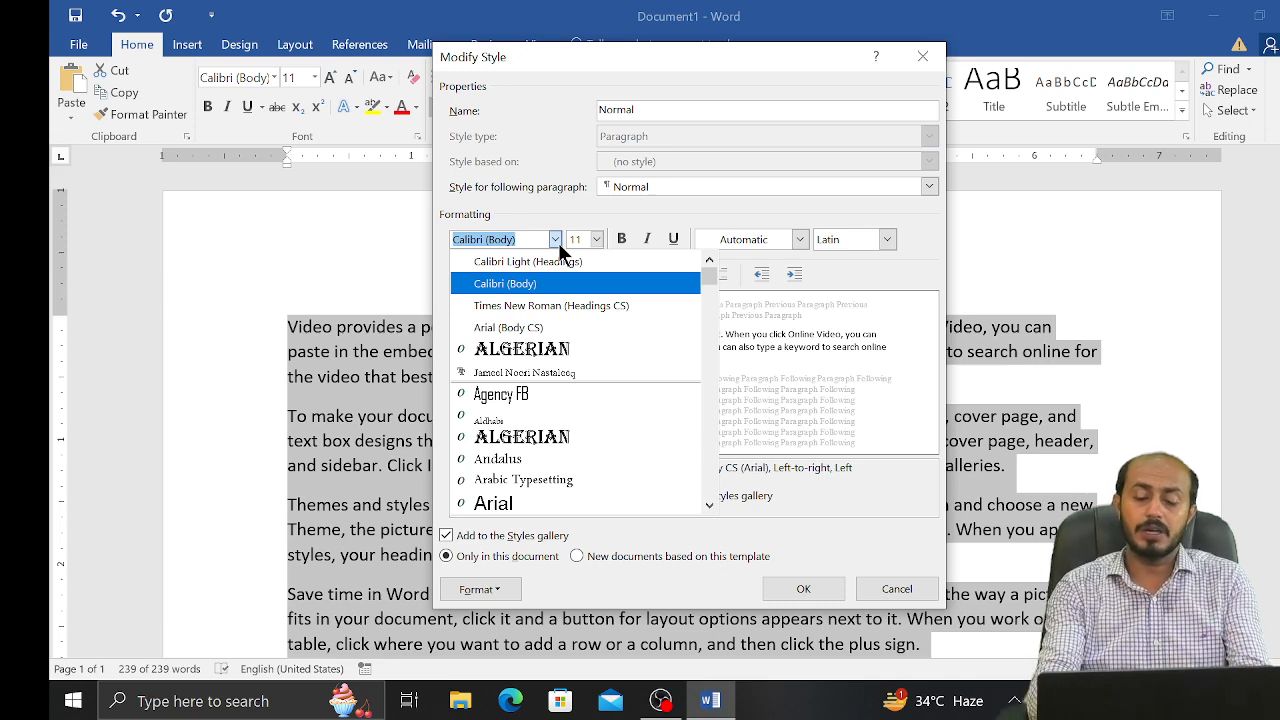
text(Times New Roman ()
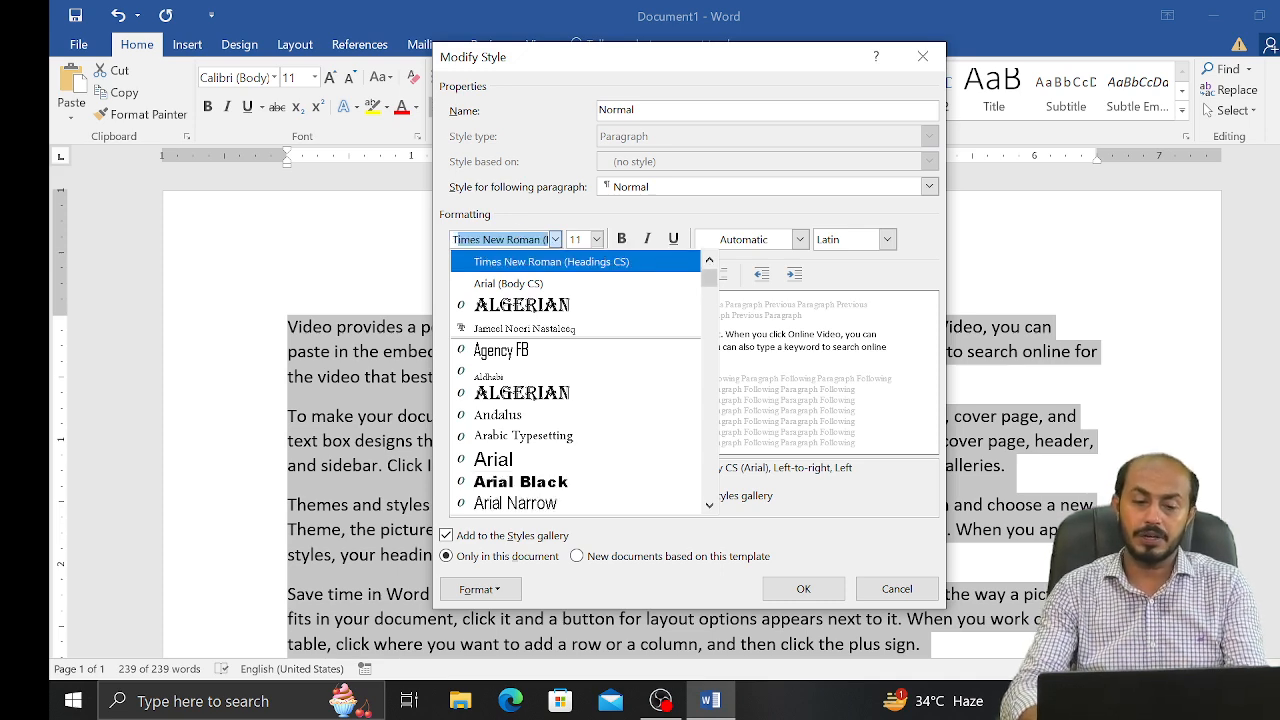
click(556, 241)
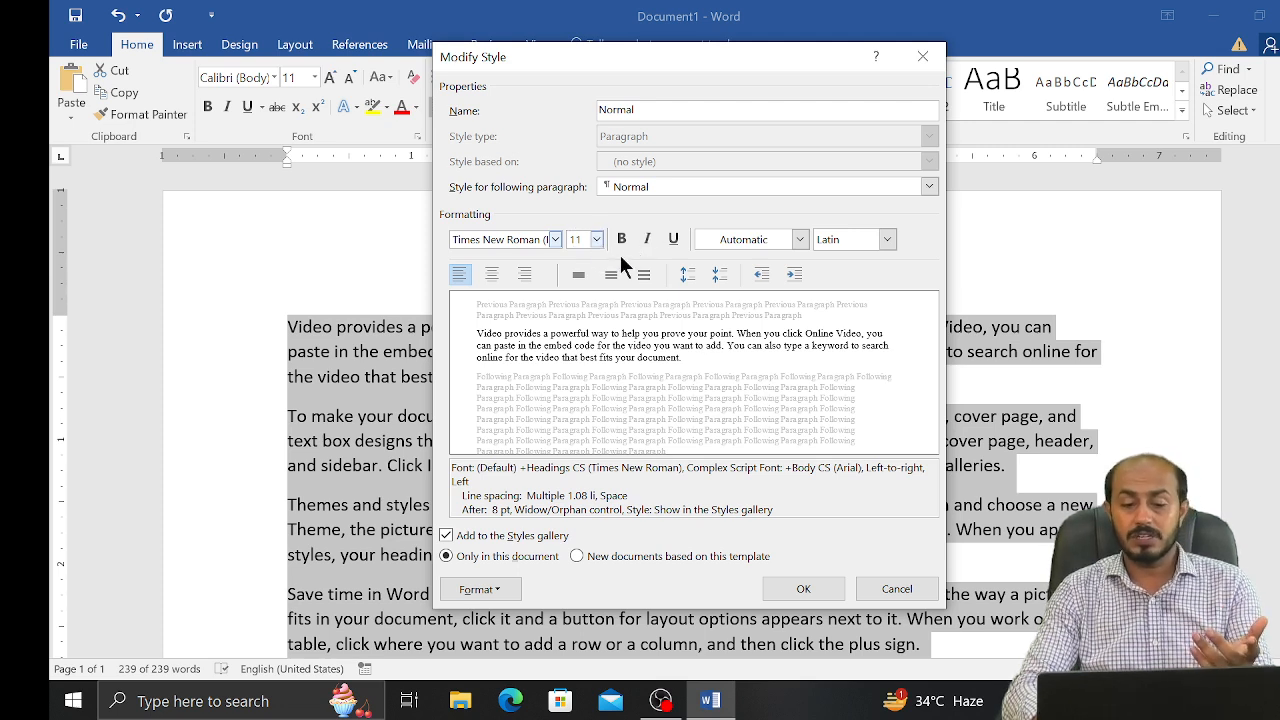
Step: Set the Normal style's font color to orange Accent 2 and apply the style changes to new documents based on this template
click(800, 240)
click(778, 302)
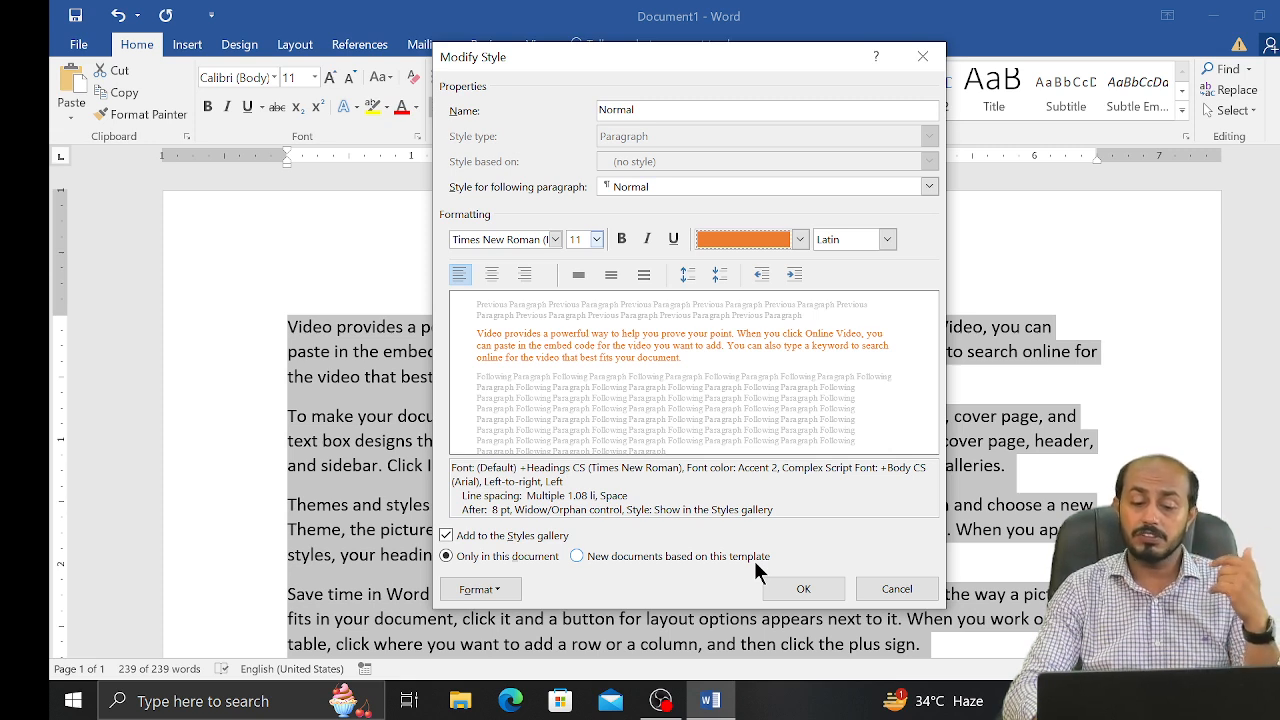
click(577, 556)
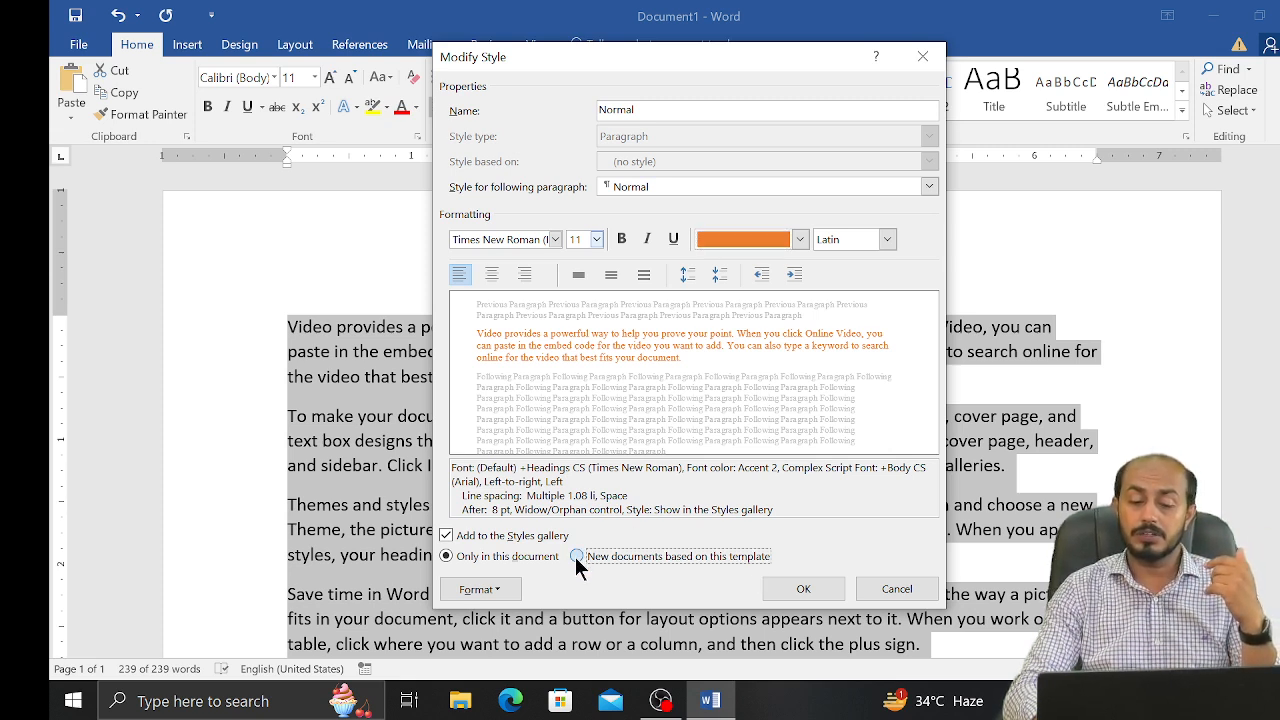
click(792, 583)
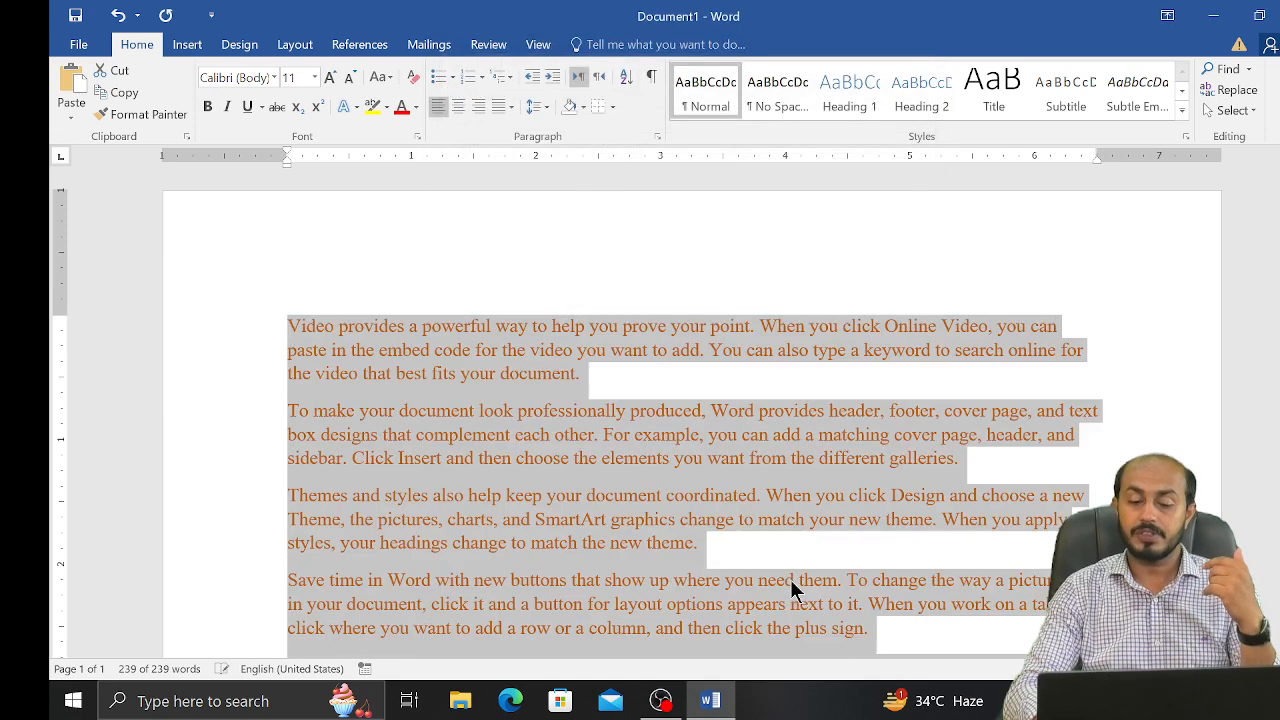
click(743, 543)
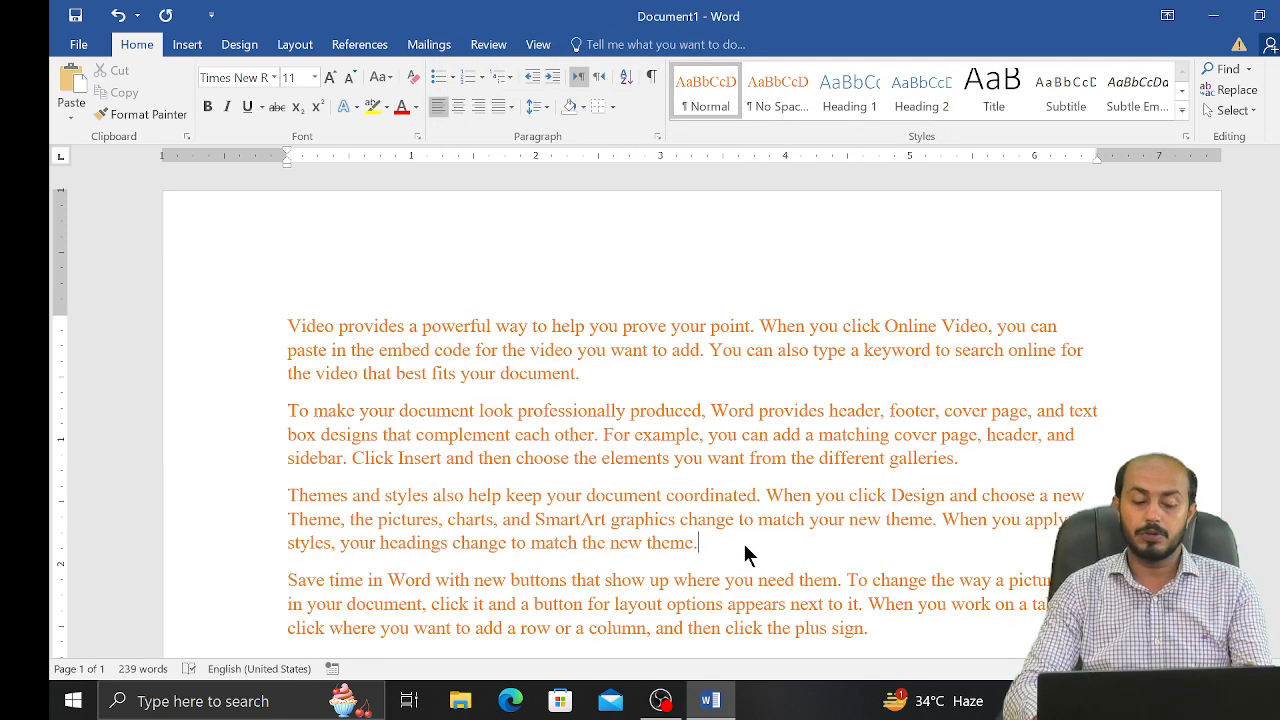
Step: Create a new blank document and fill it with sample paragraphs using =rand()
key(ctrl+n)
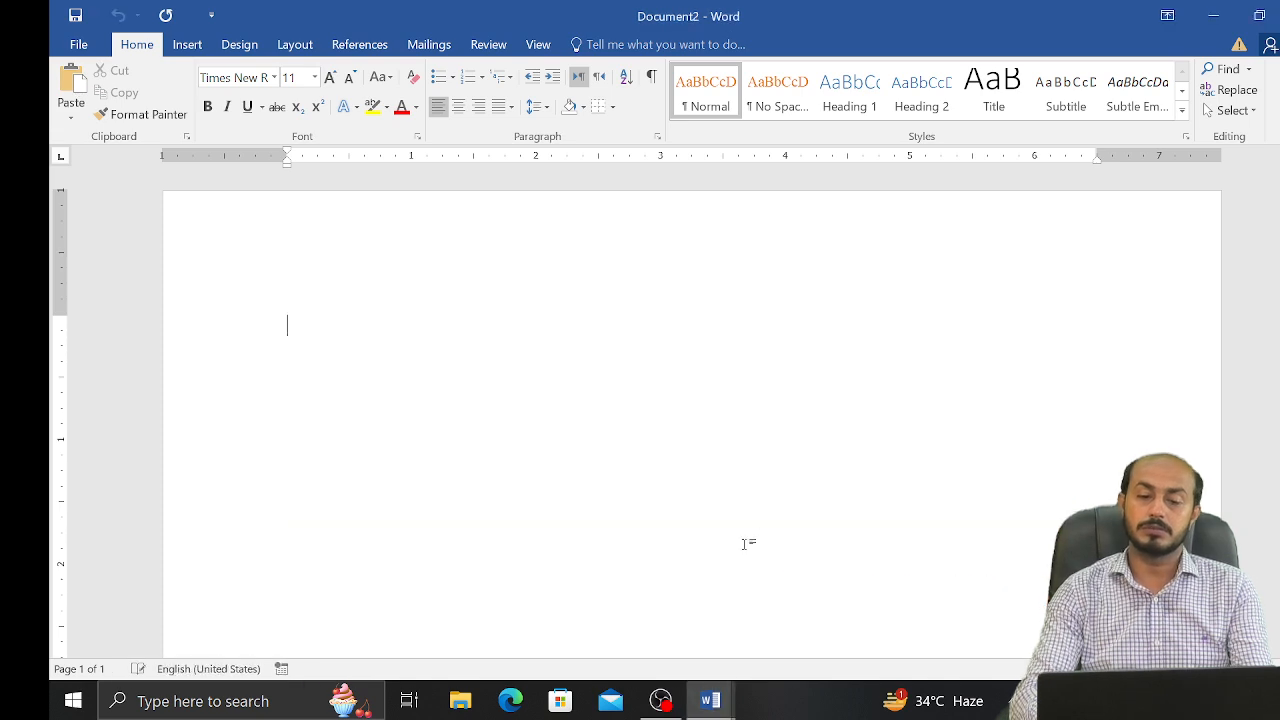
text(=rand())
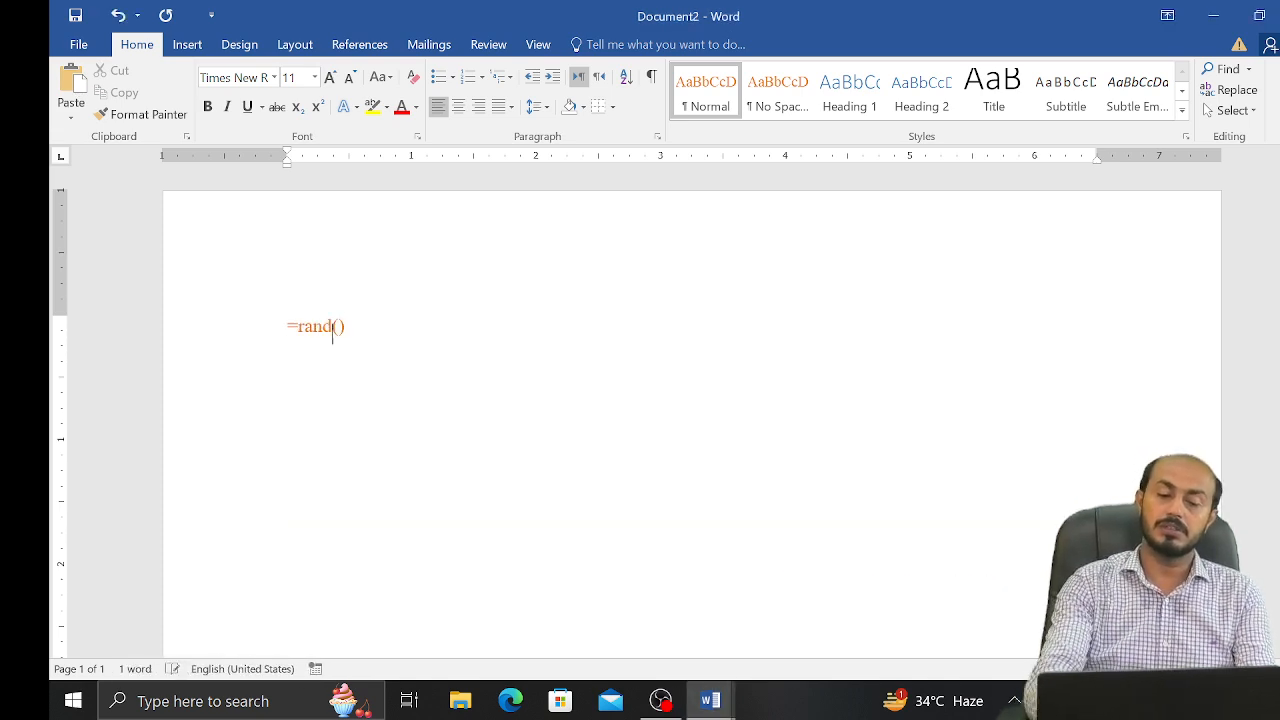
key(Return)
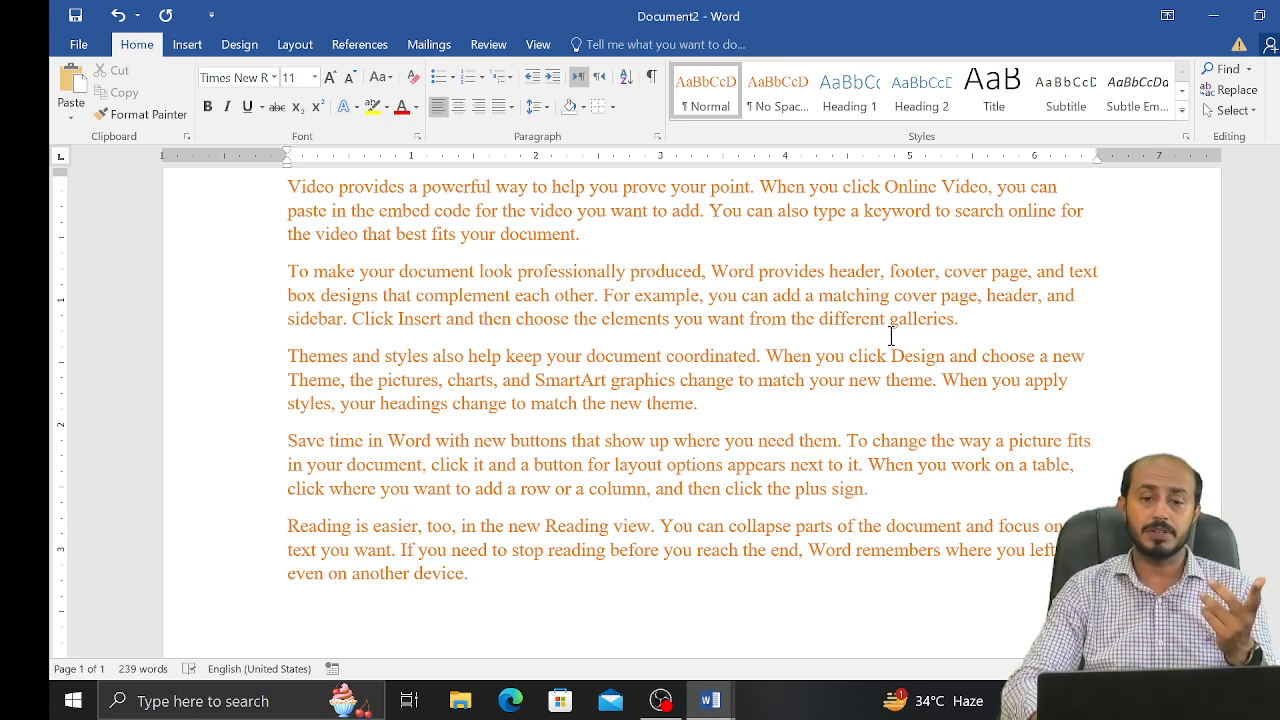
Step: Modify the Normal style in this document to use the Calibri (Body) font
right_click(715, 87)
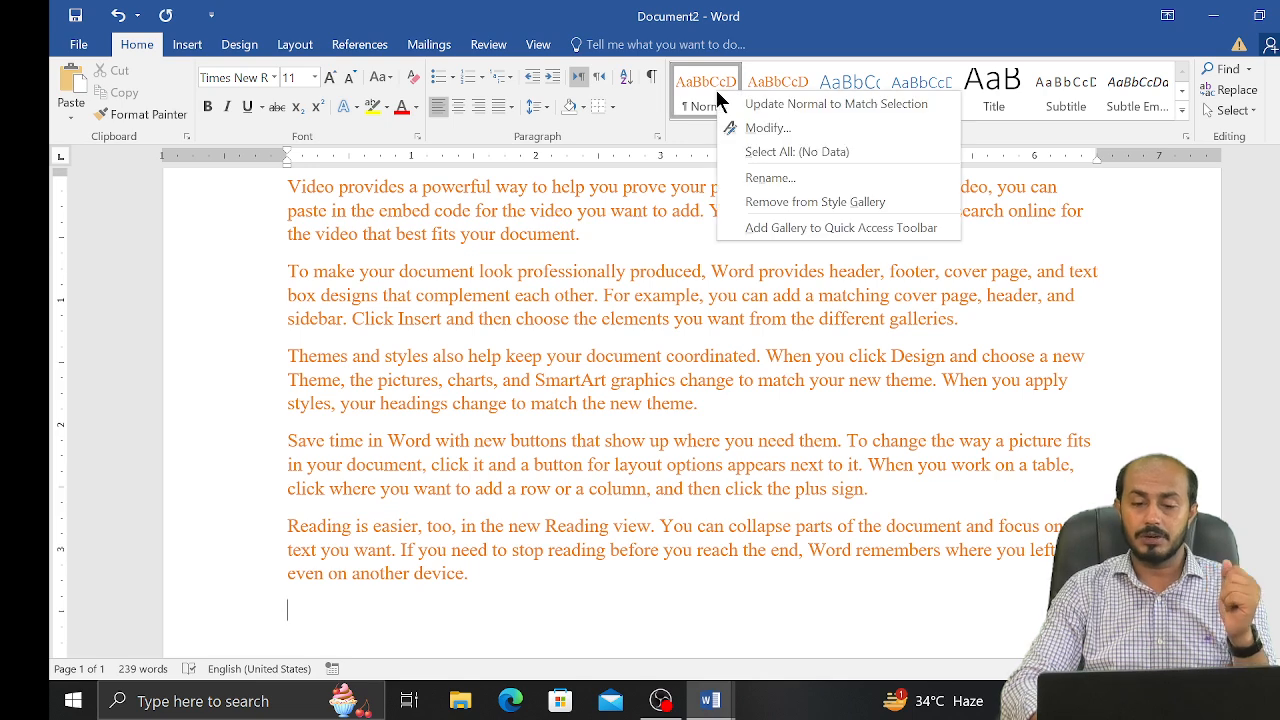
click(755, 129)
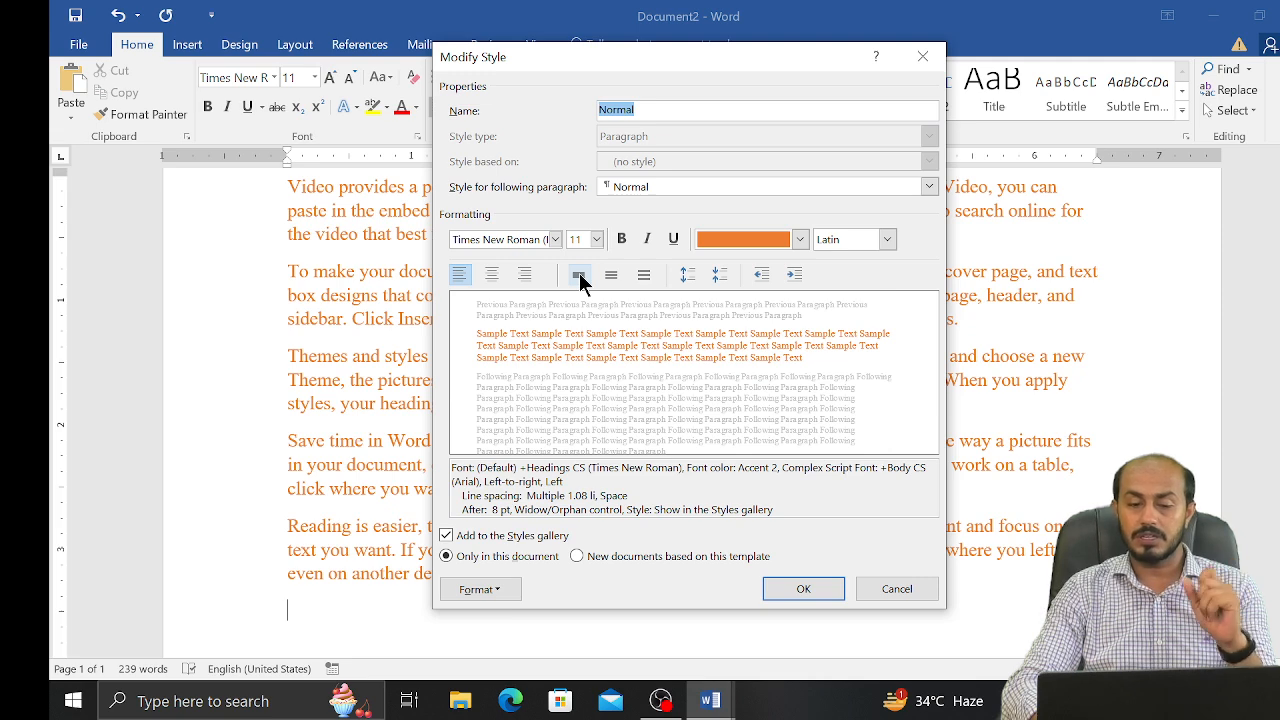
click(555, 240)
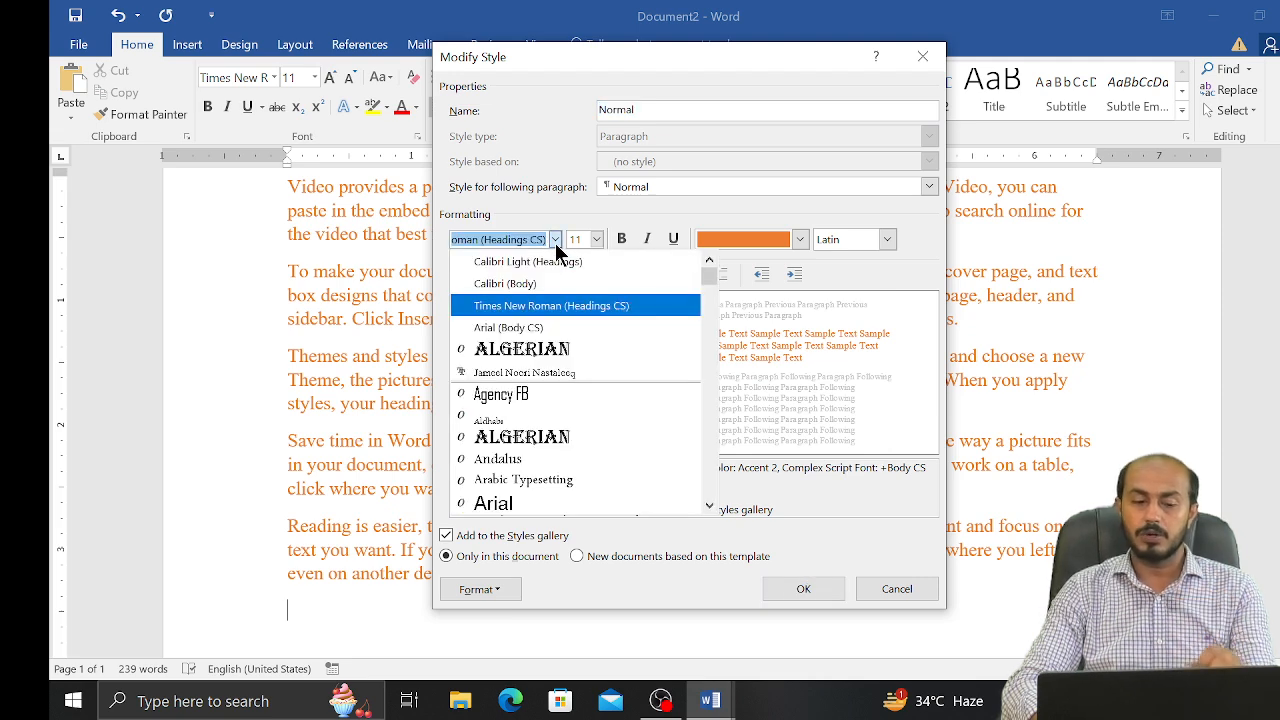
click(538, 283)
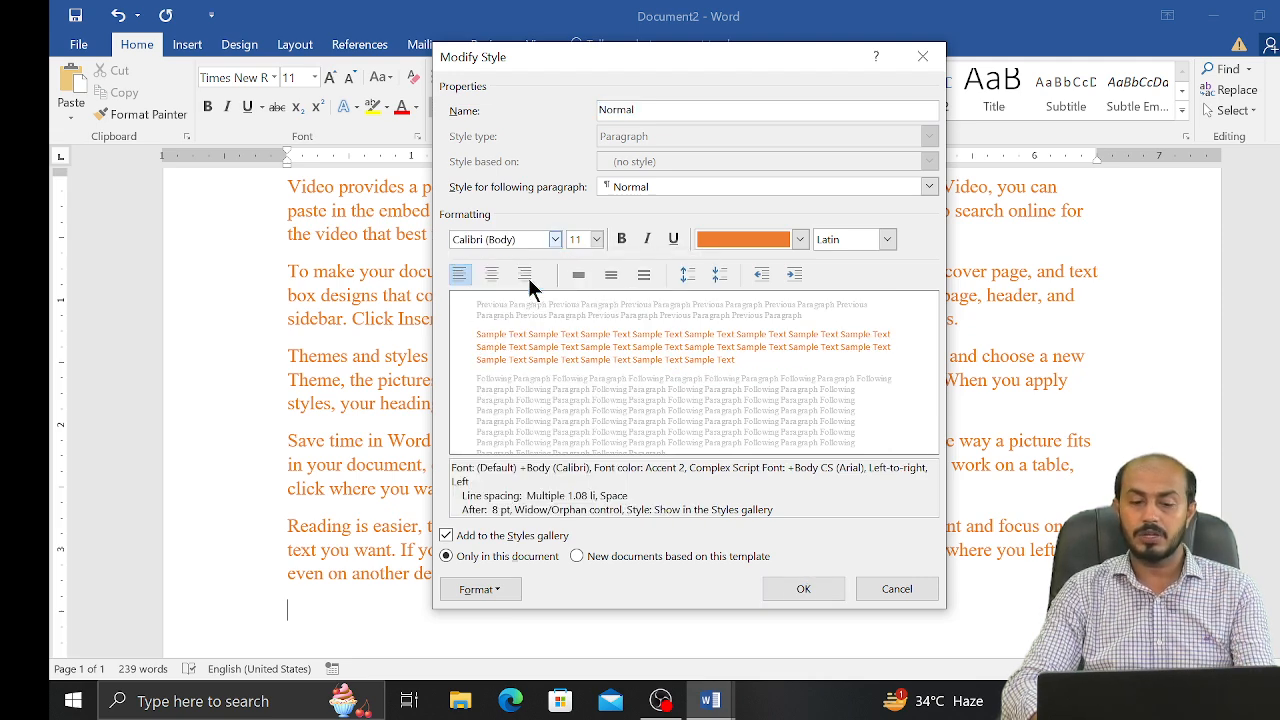
Step: Set the Normal style's font color to Automatic and apply the style changes to new documents based on this template
click(800, 240)
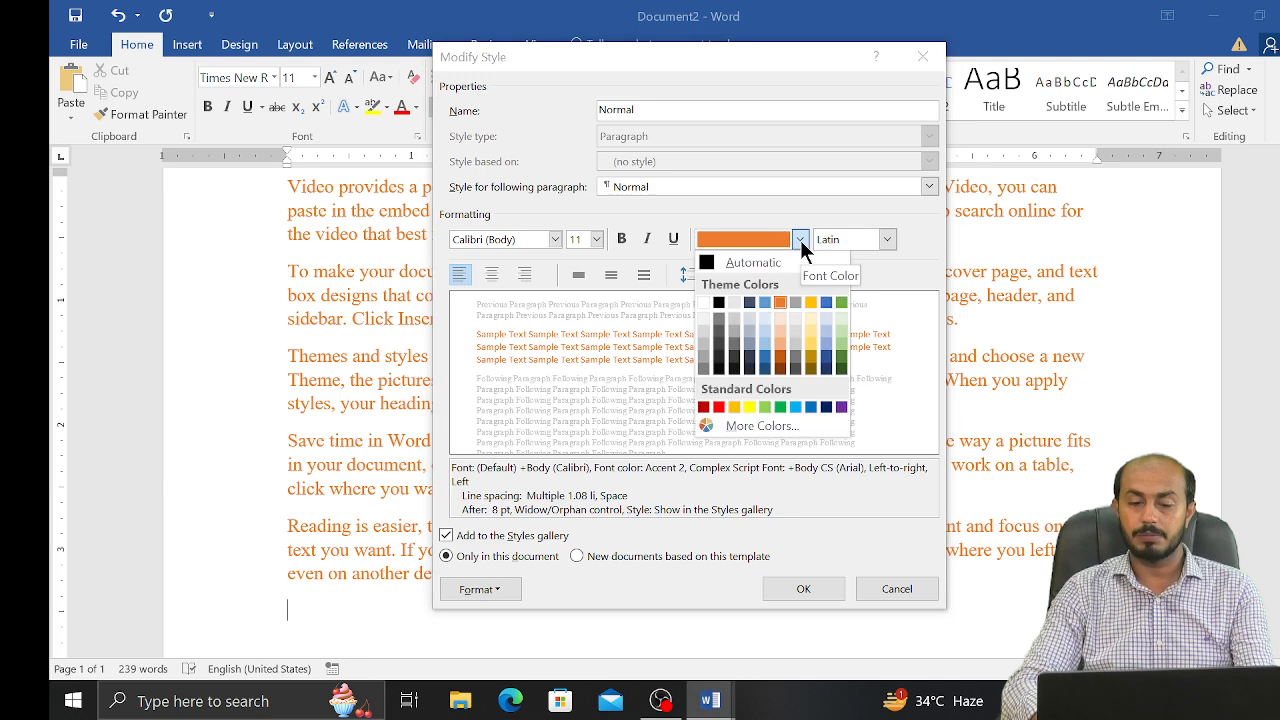
click(715, 268)
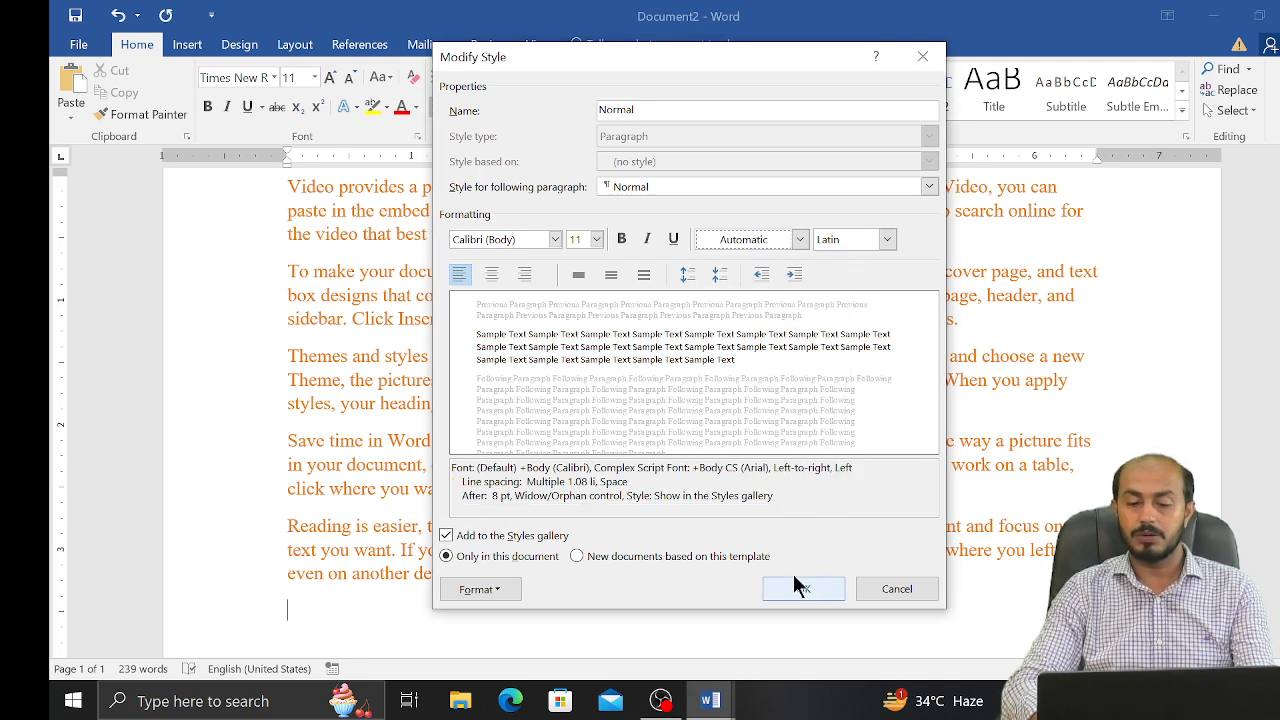
click(714, 556)
click(798, 586)
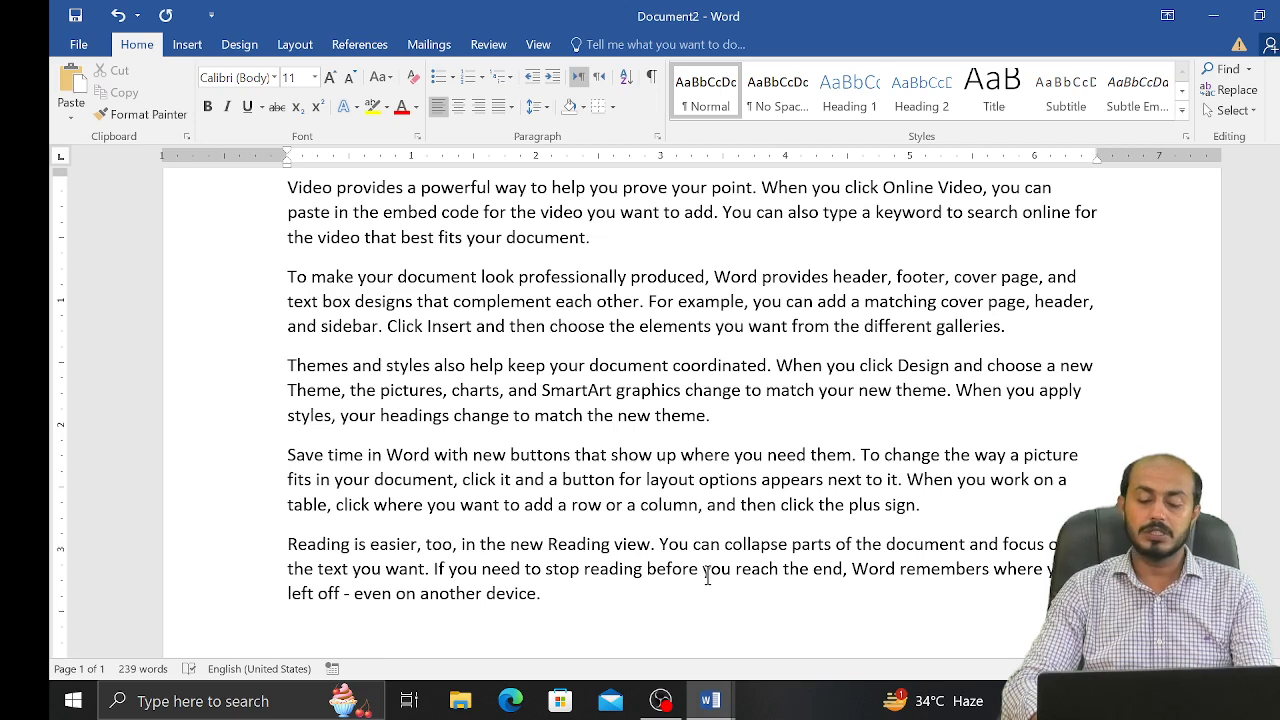
Step: Switch back to Document1, create another new document from there, and generate sample paragraphs in it with =rand()
key(alt+Tab)
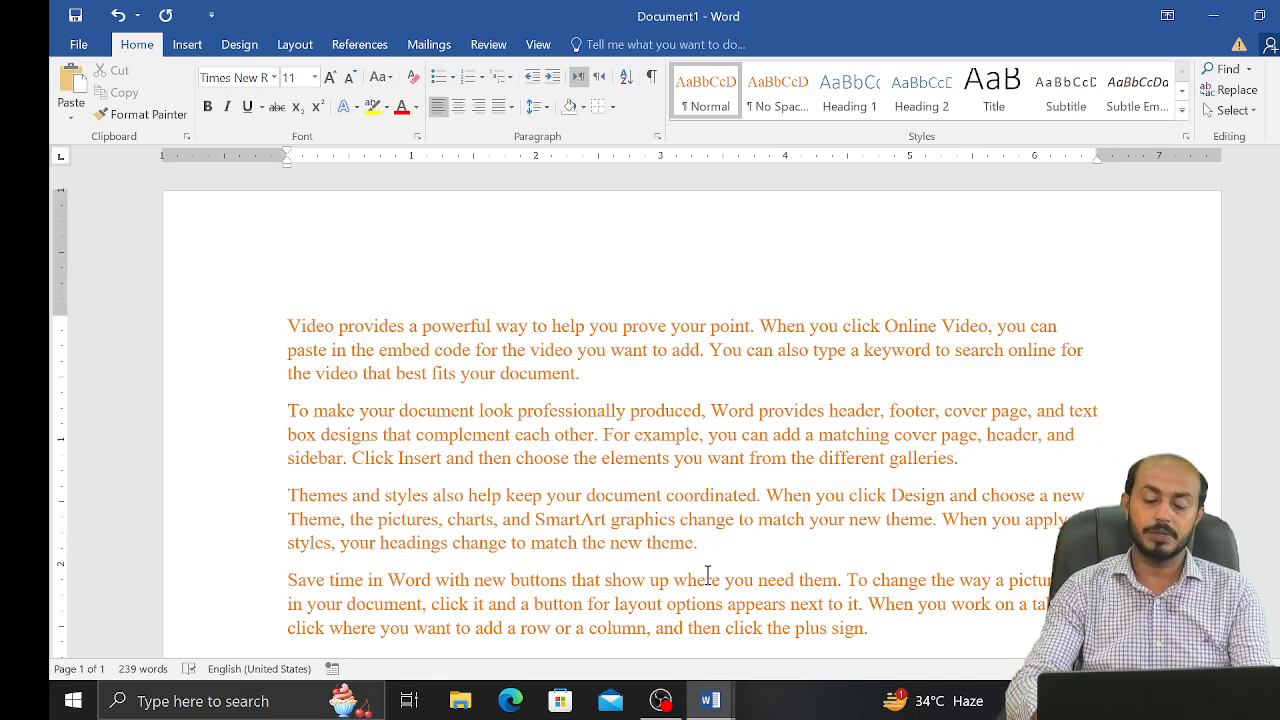
key(ctrl+n)
text(=)
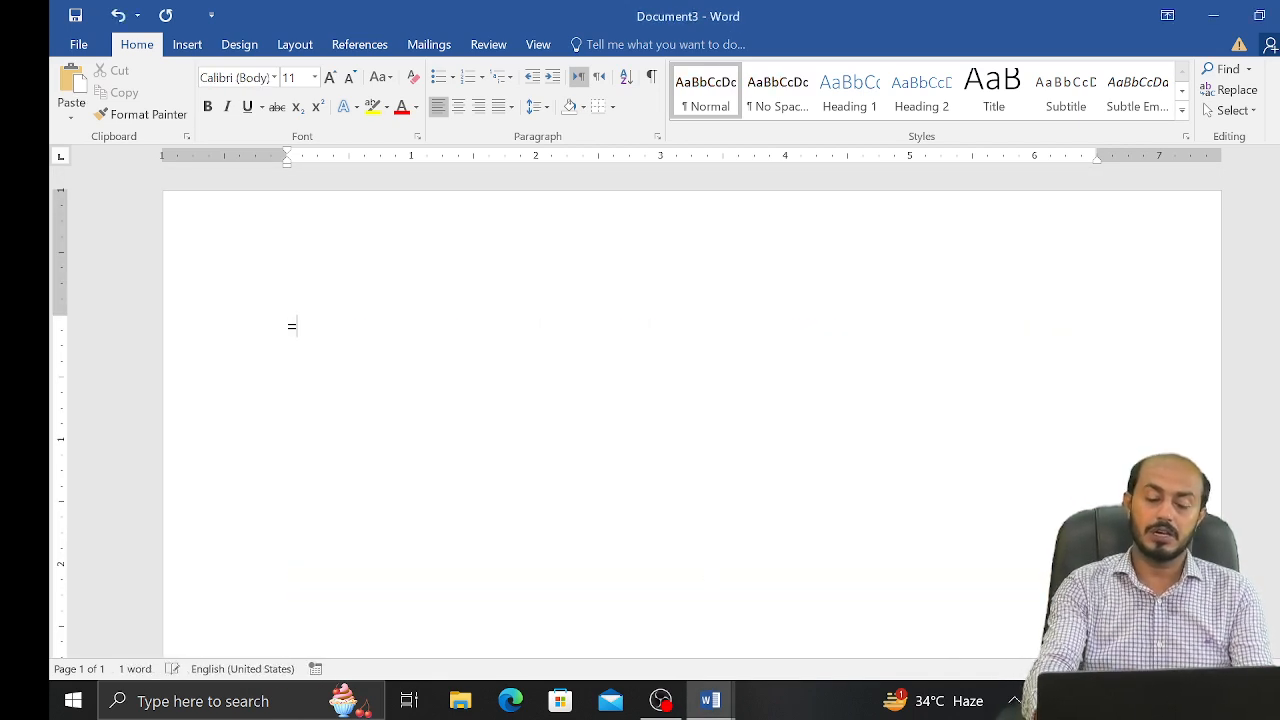
text(rand())
key(Return)
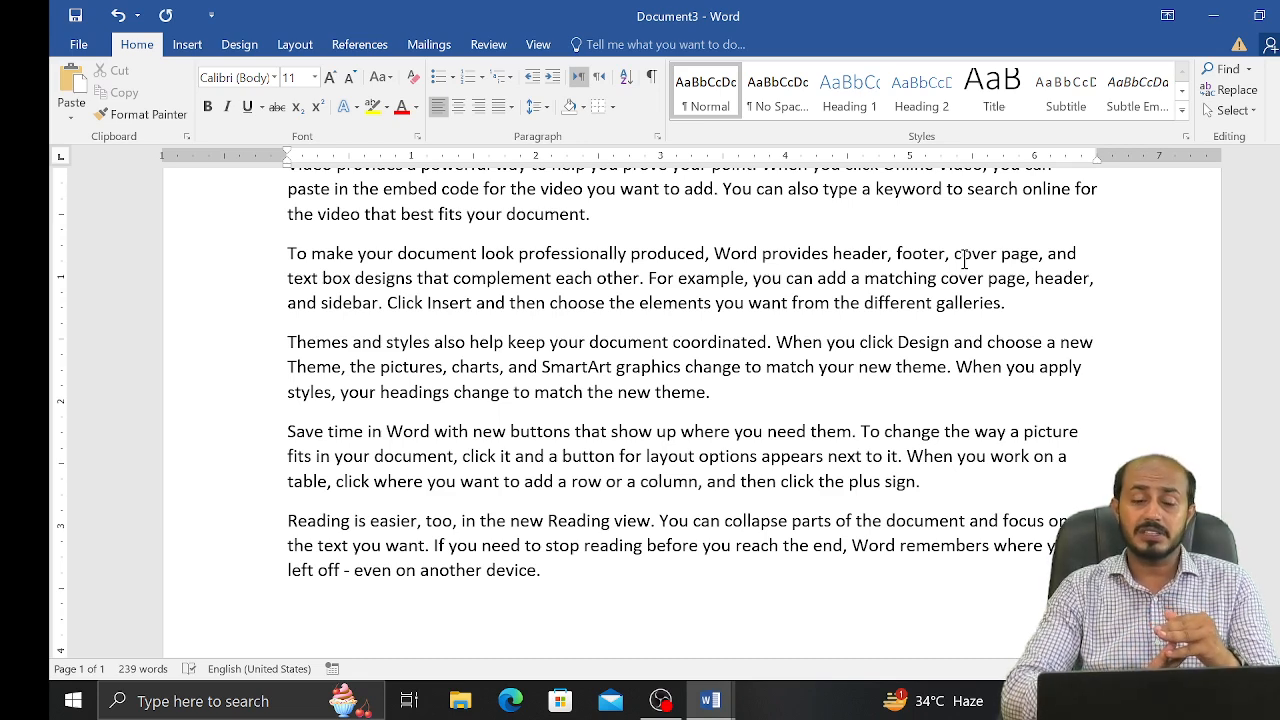
Step: Review the Font and Paragraph settings available when modifying the Normal style, leaving both without changes
right_click(720, 83)
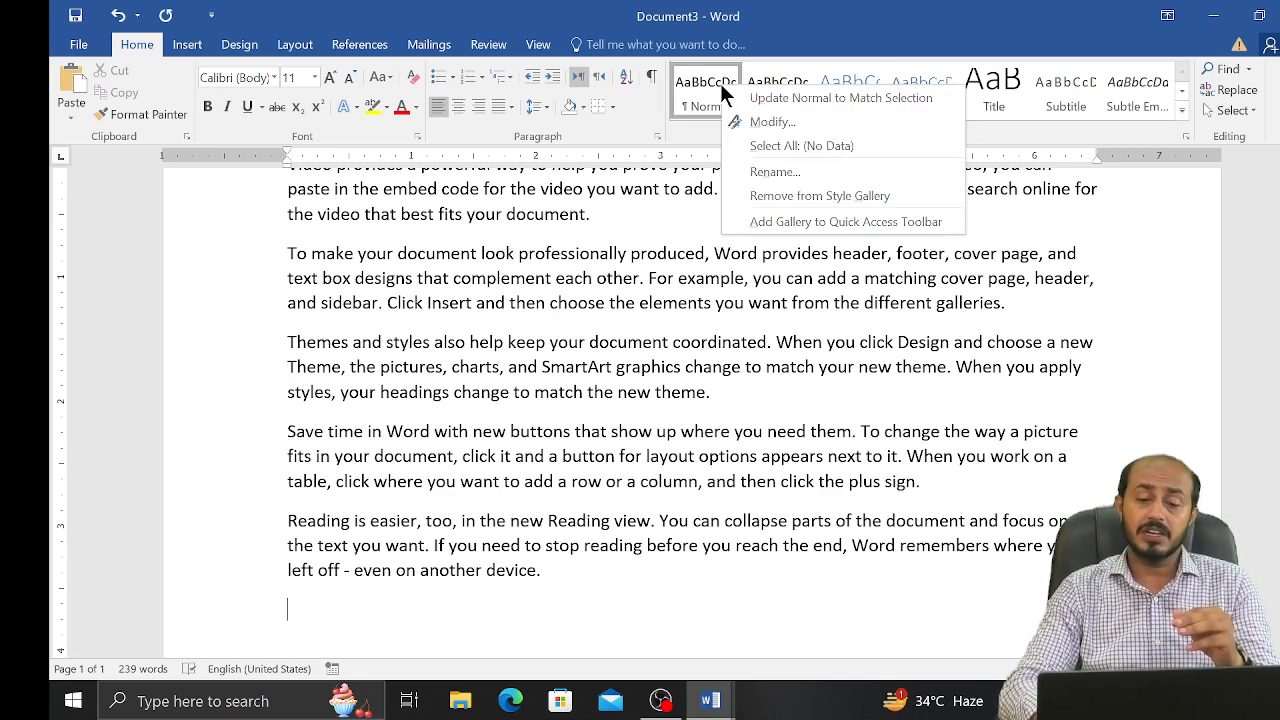
click(772, 122)
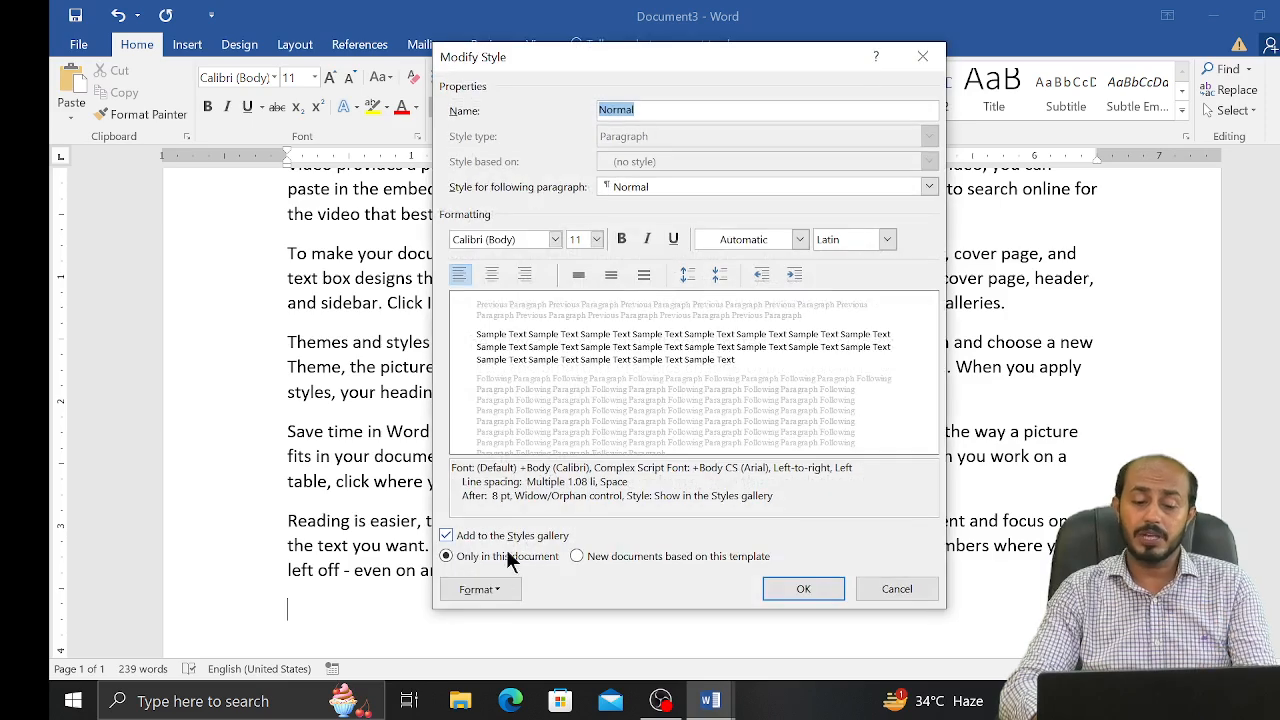
click(487, 591)
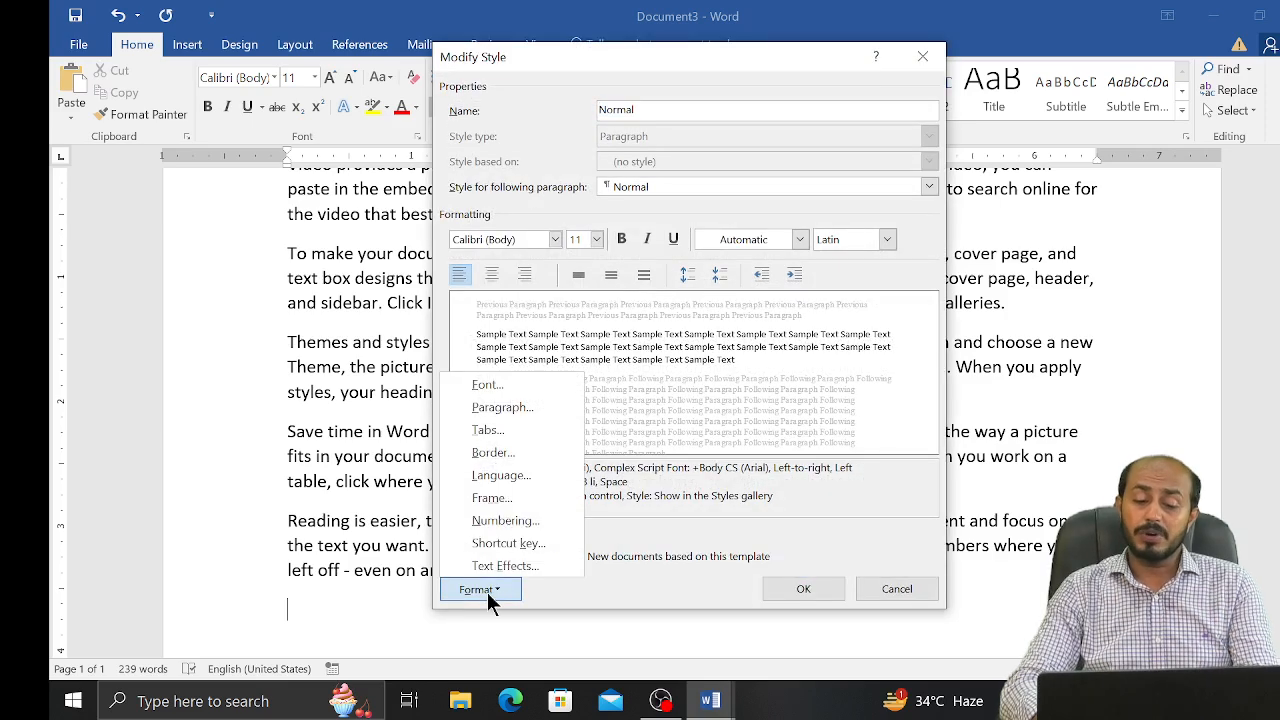
click(540, 388)
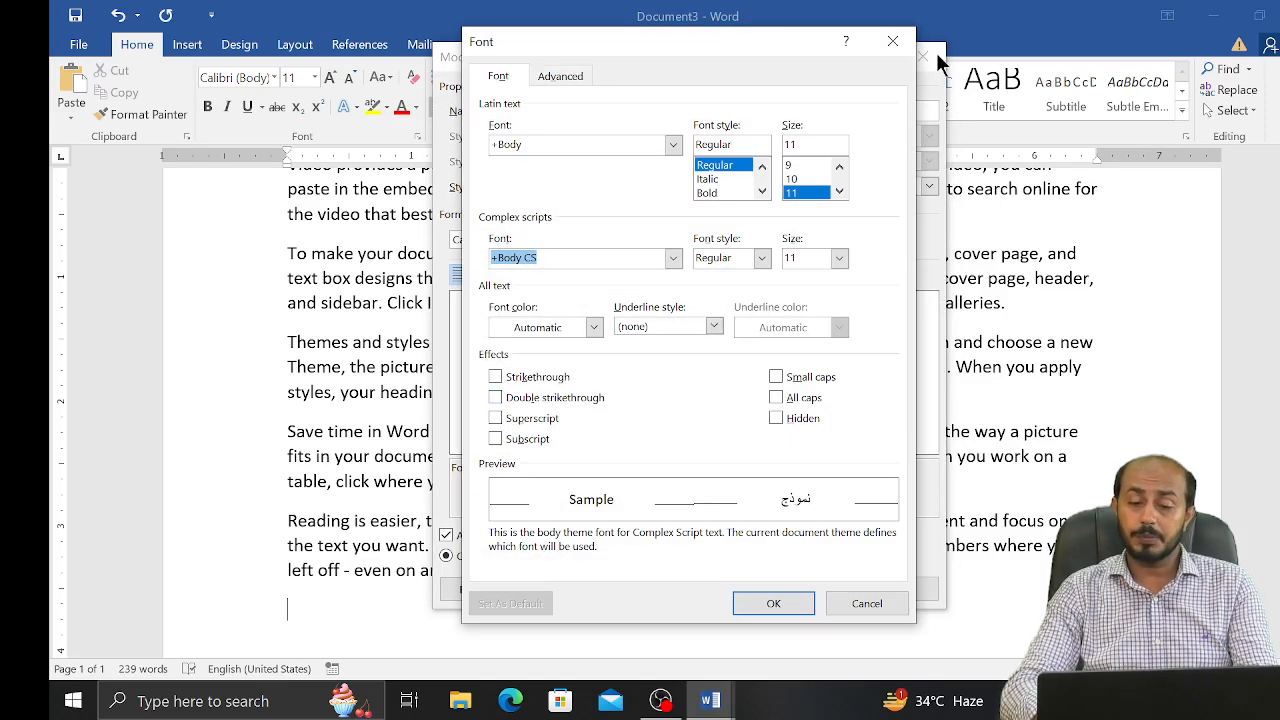
click(893, 41)
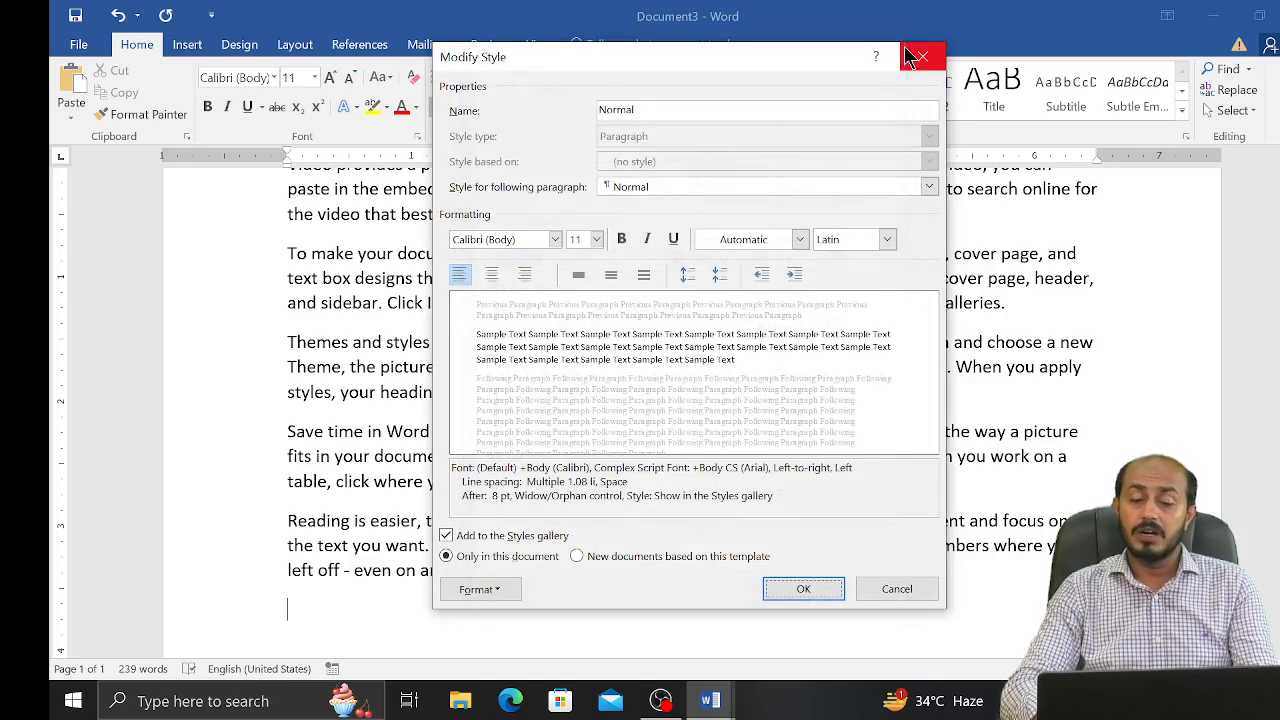
click(497, 577)
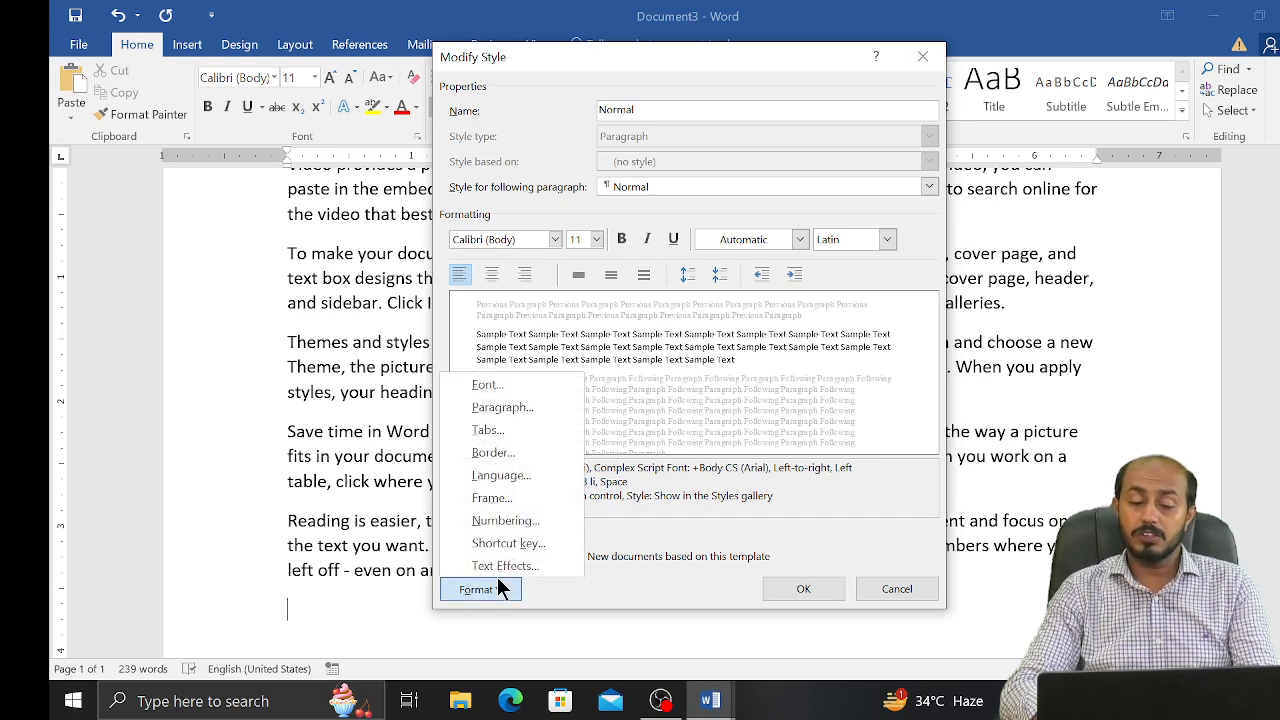
click(520, 408)
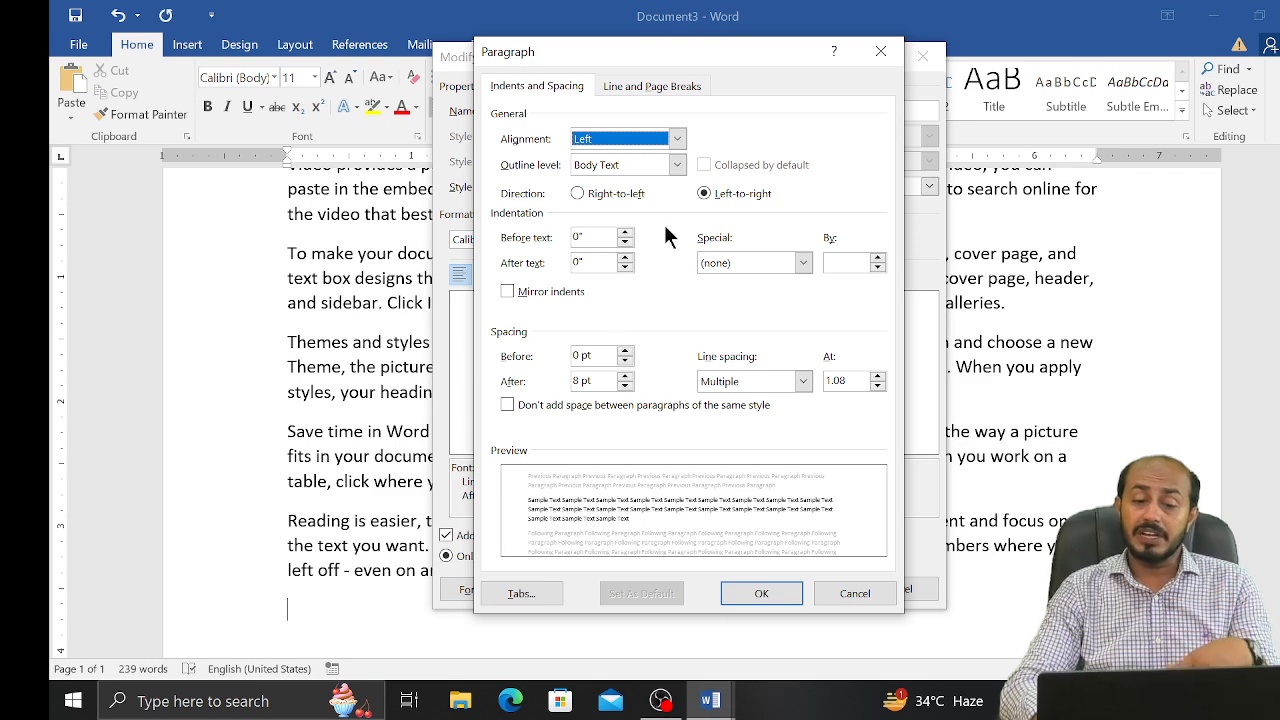
click(875, 52)
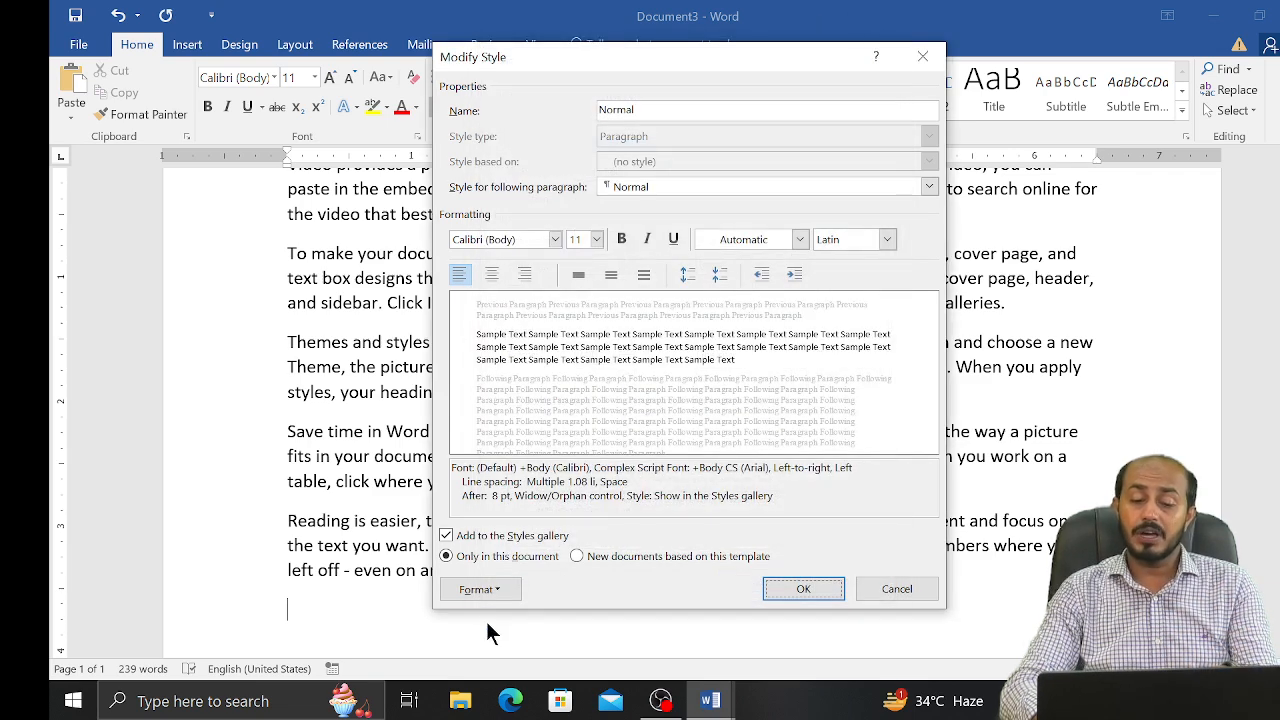
Step: Examine the Text Outline and Text Fill options of the Normal style's text effects, and close the style settings without changes
click(494, 592)
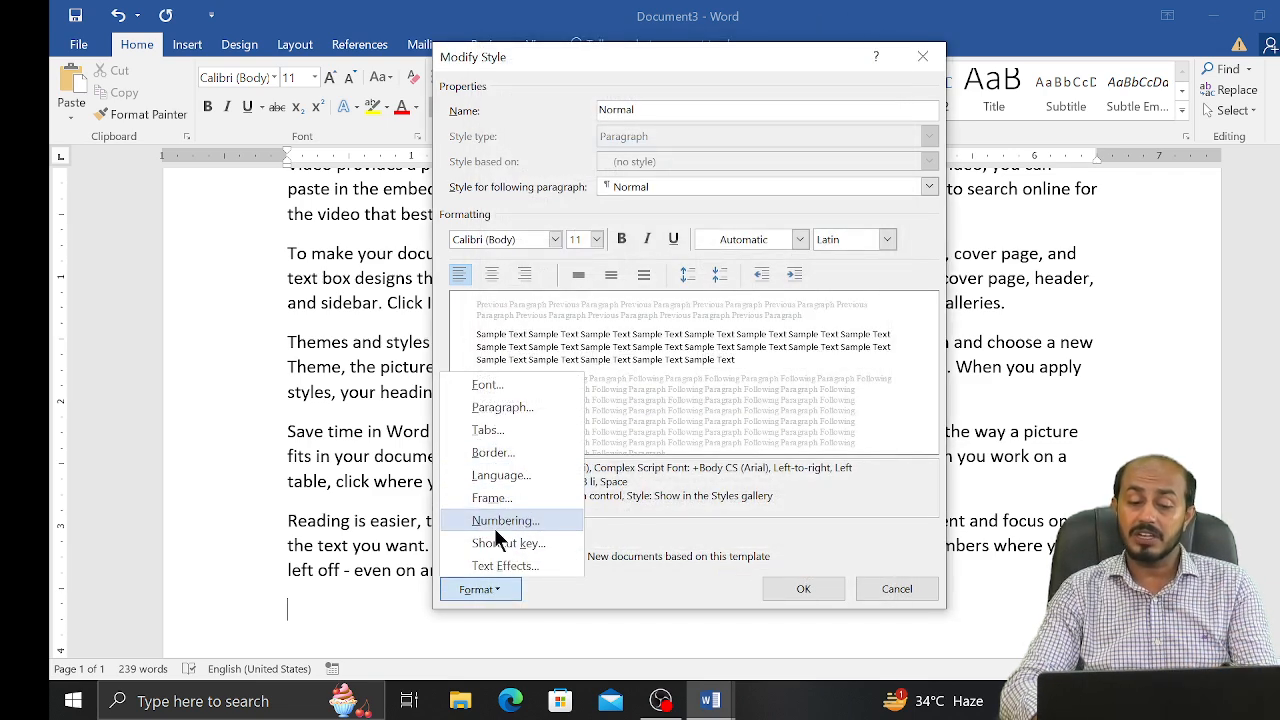
click(500, 565)
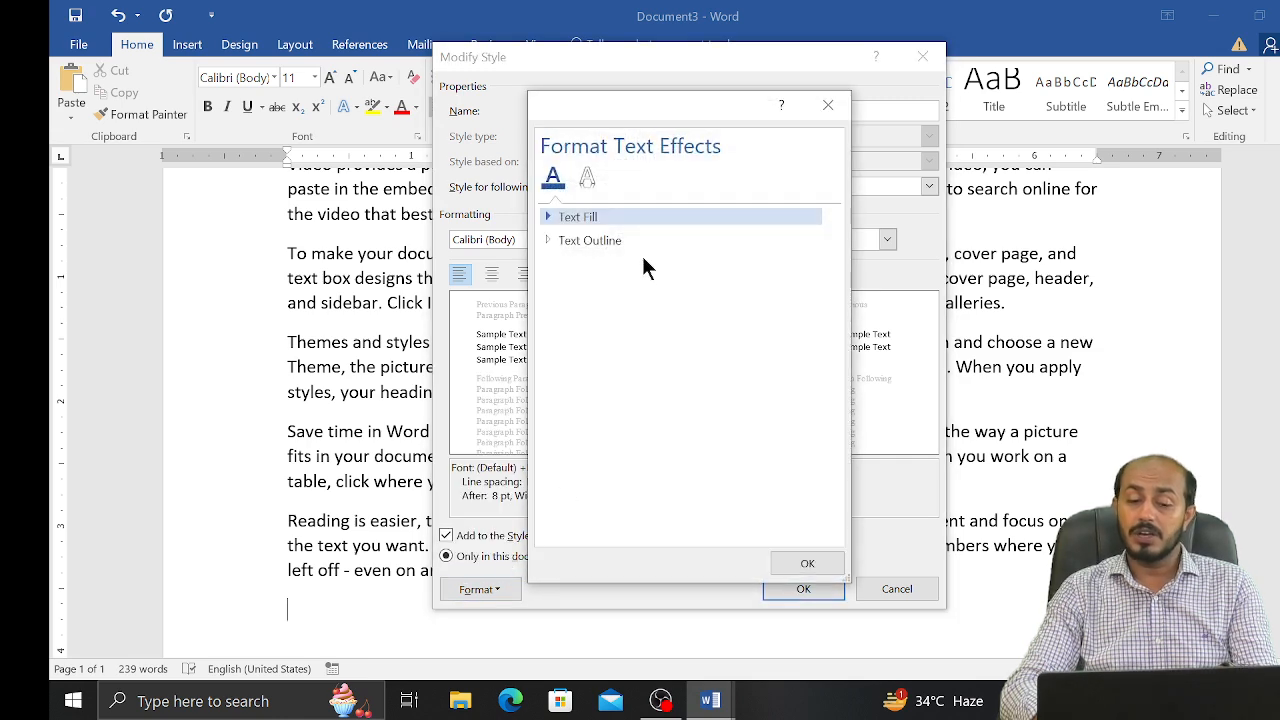
click(562, 243)
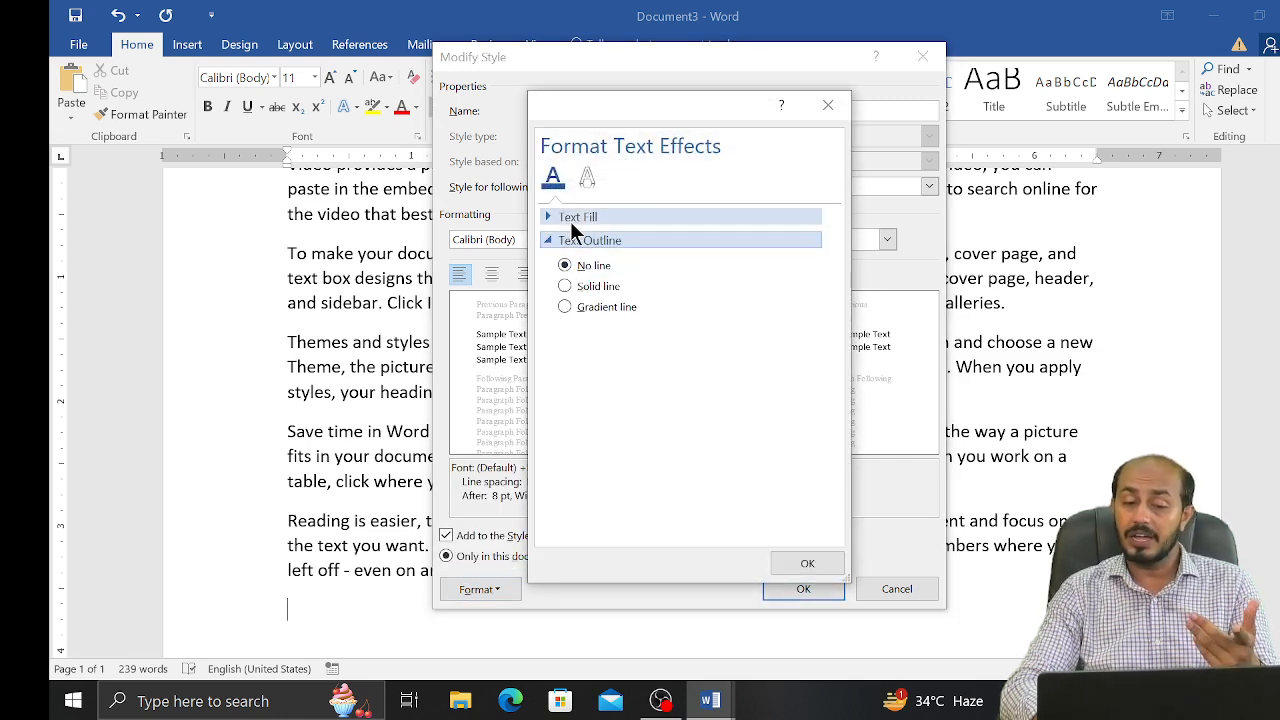
click(632, 218)
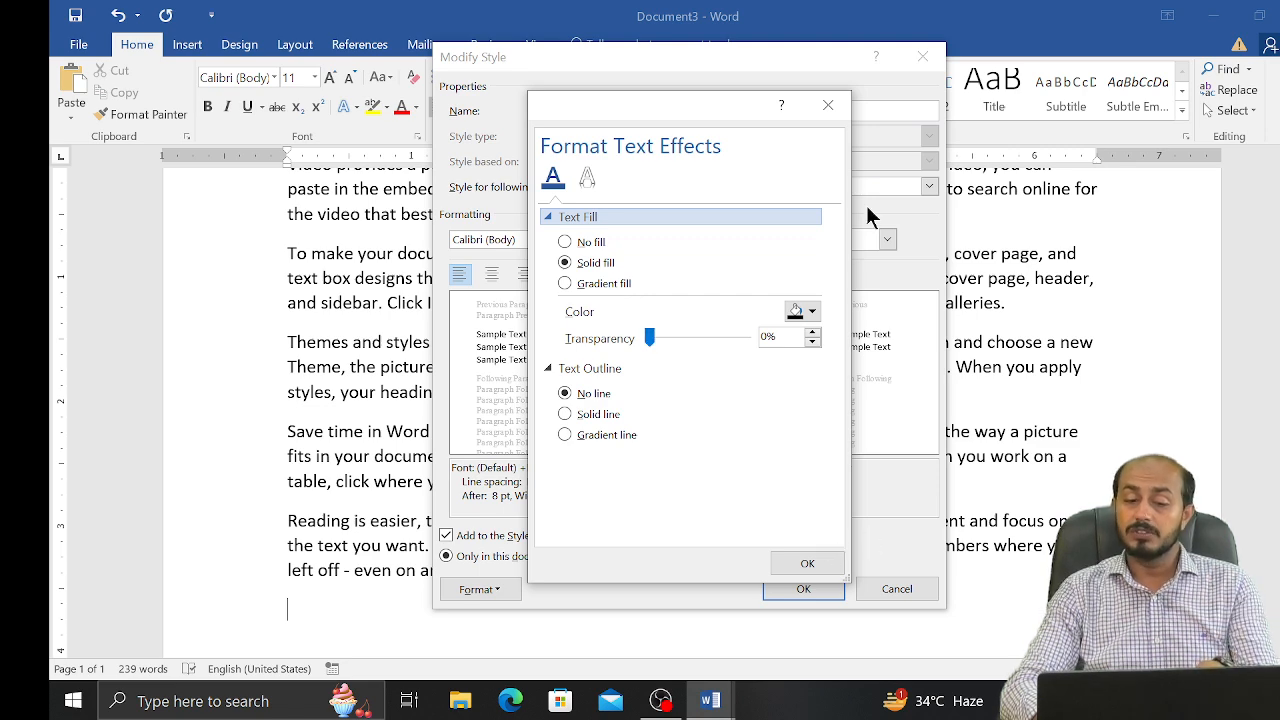
click(829, 106)
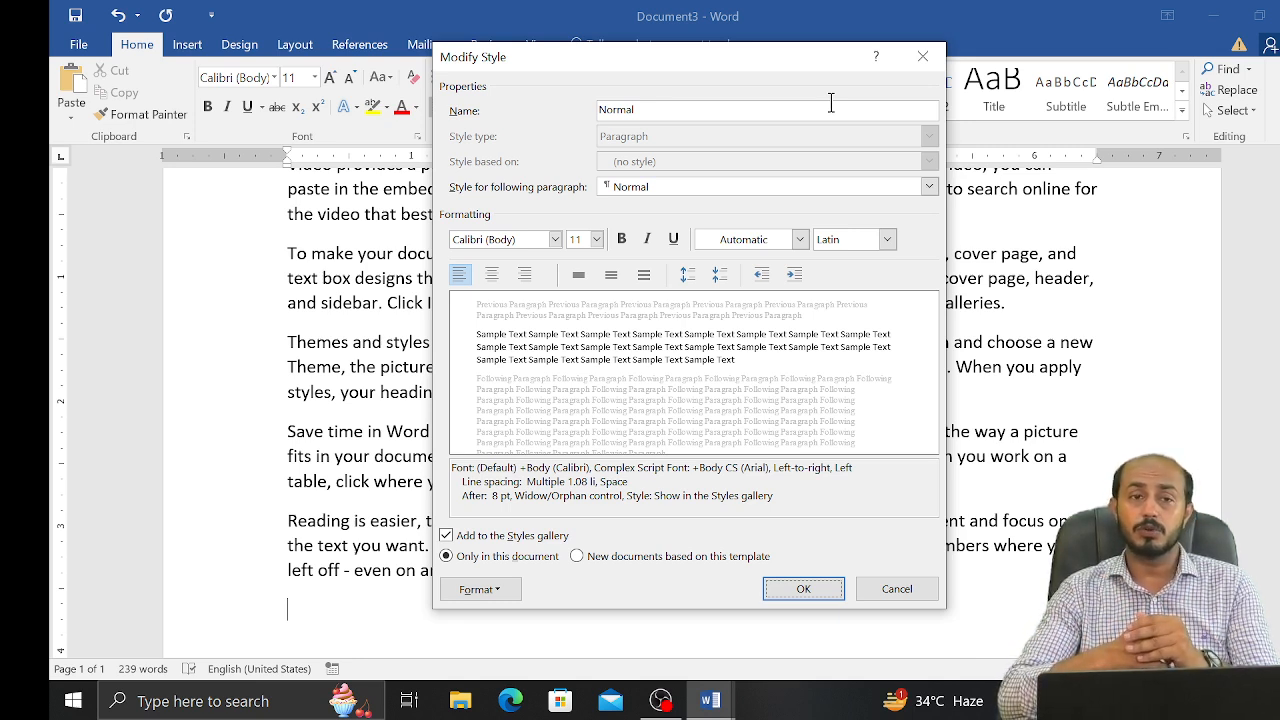
click(912, 60)
Step: Insert a new line reading "My name is Xyz" above the document's first paragraph
scroll(586, 286, up, 3)
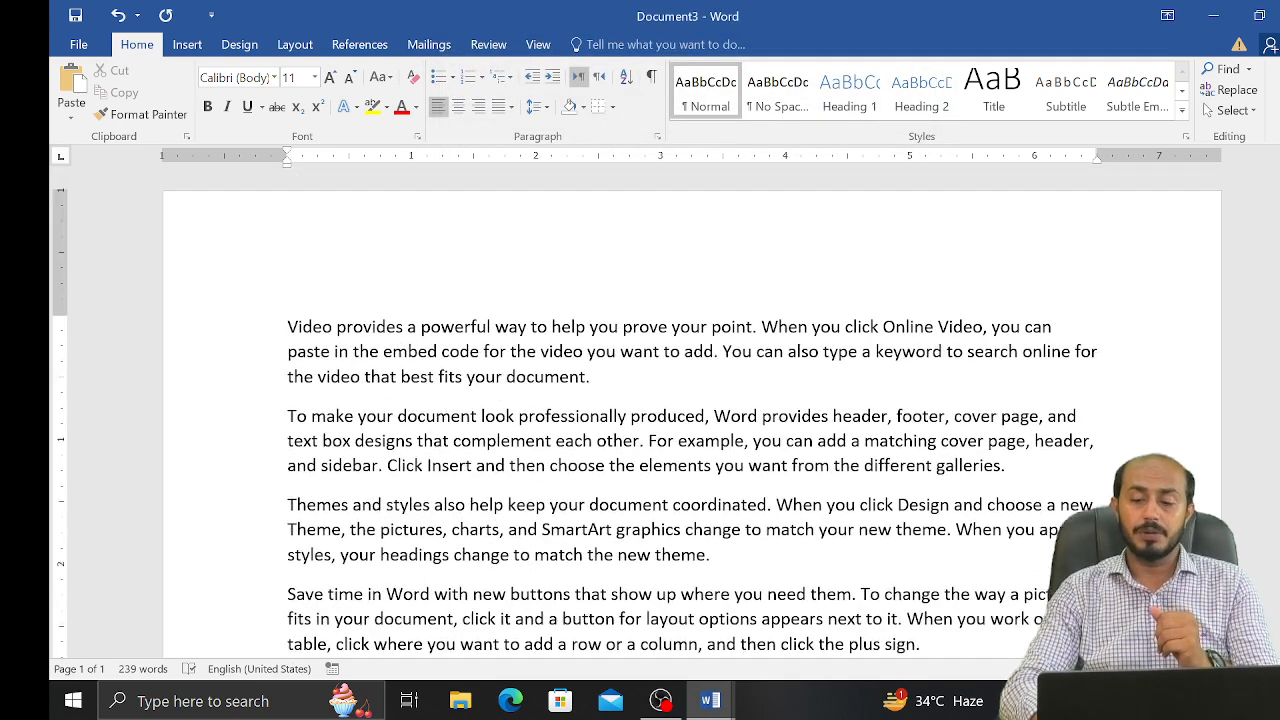
click(279, 320)
key(Return)
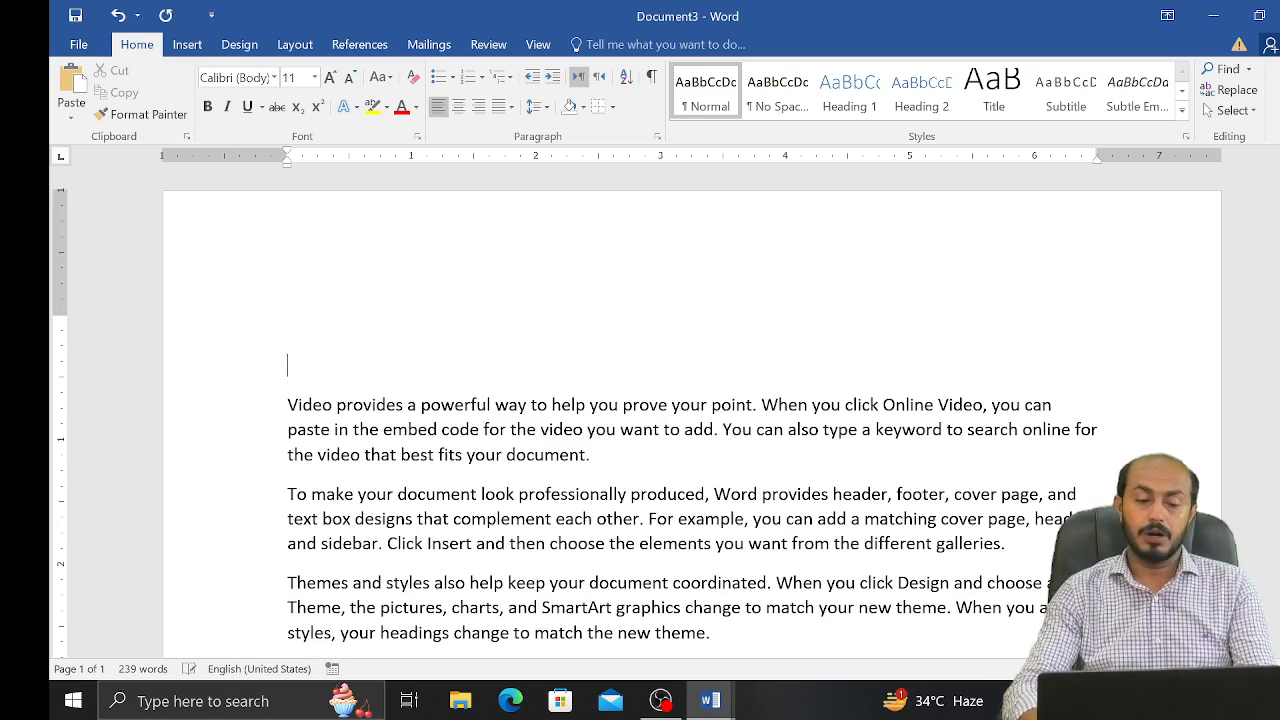
text(My name is Xyz)
Step: Make the whole "My name is Xyz" line bold and apply the orange outlined text effect from the first row of presets
key(ctrl+shift+Left)
key(ctrl+shift+Left)
key(ctrl+shift+Left)
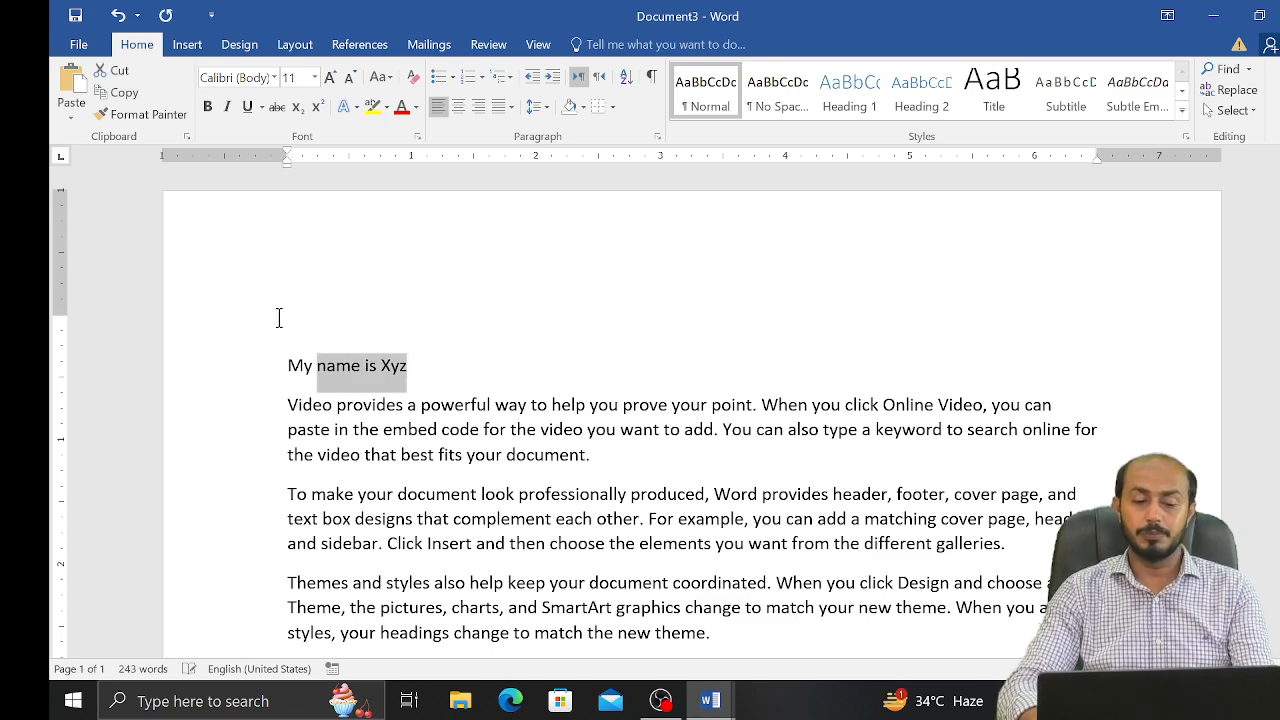
key(ctrl+shift+Left)
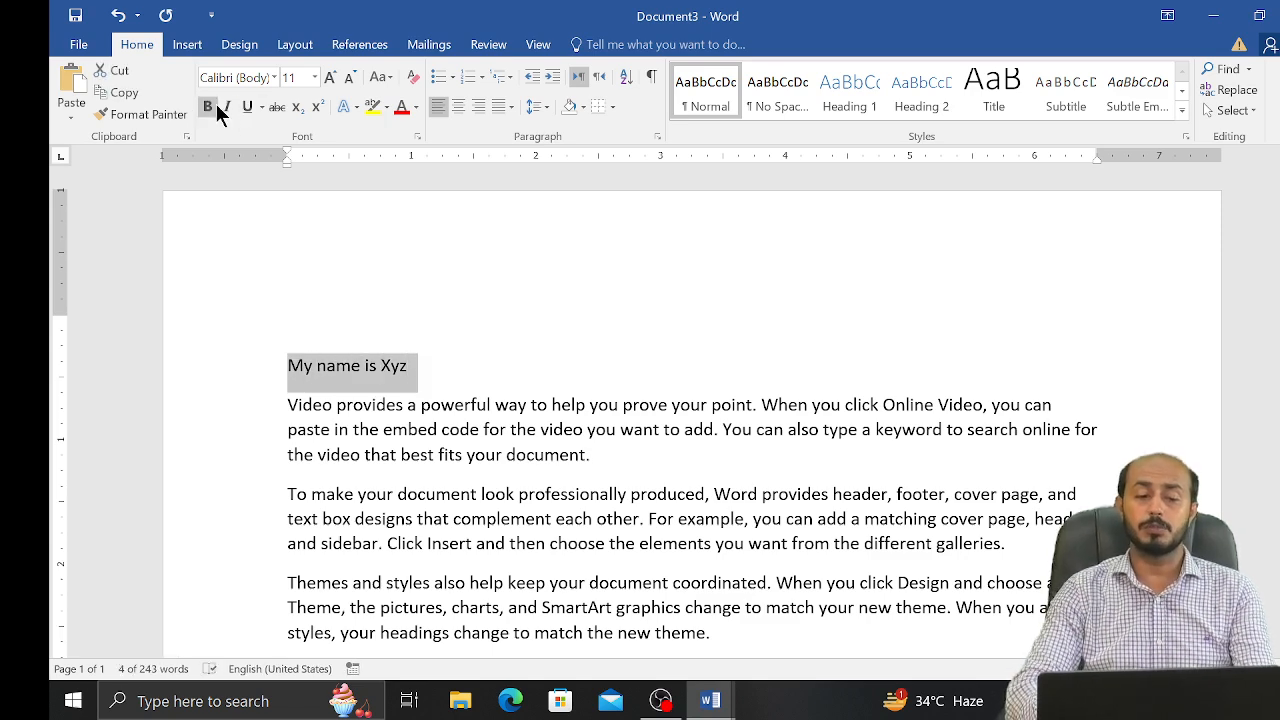
click(208, 107)
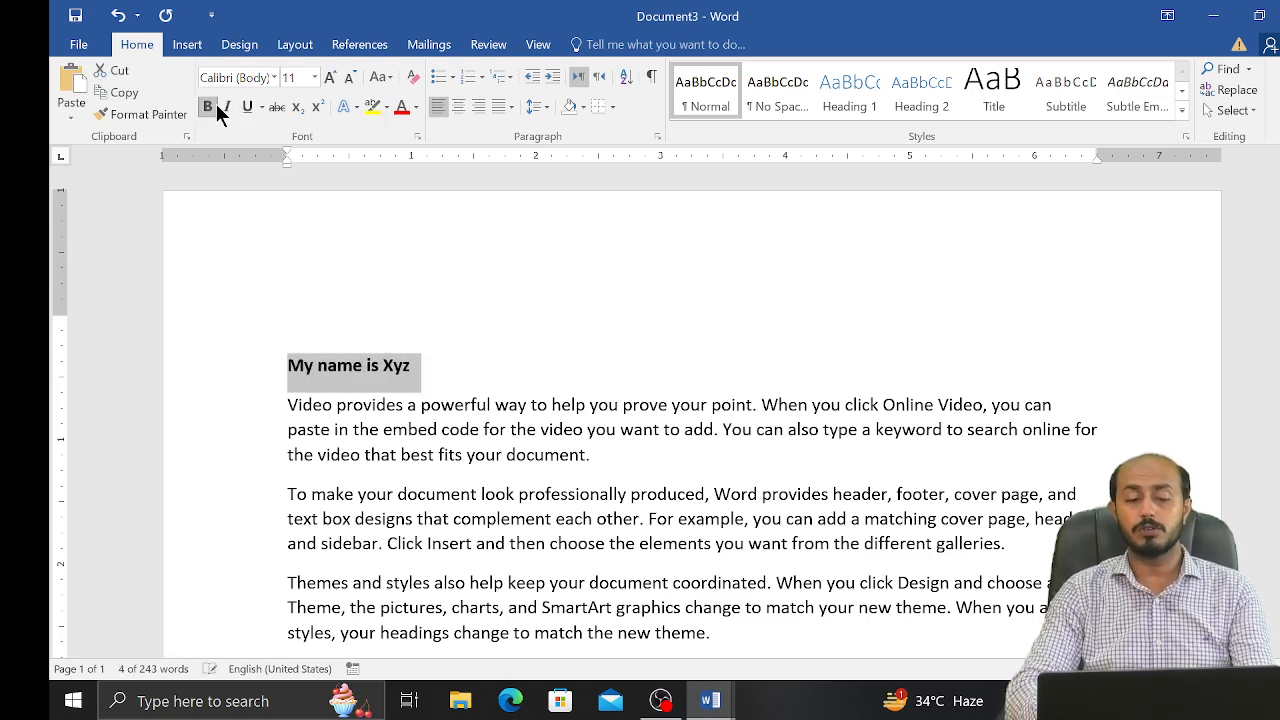
click(357, 108)
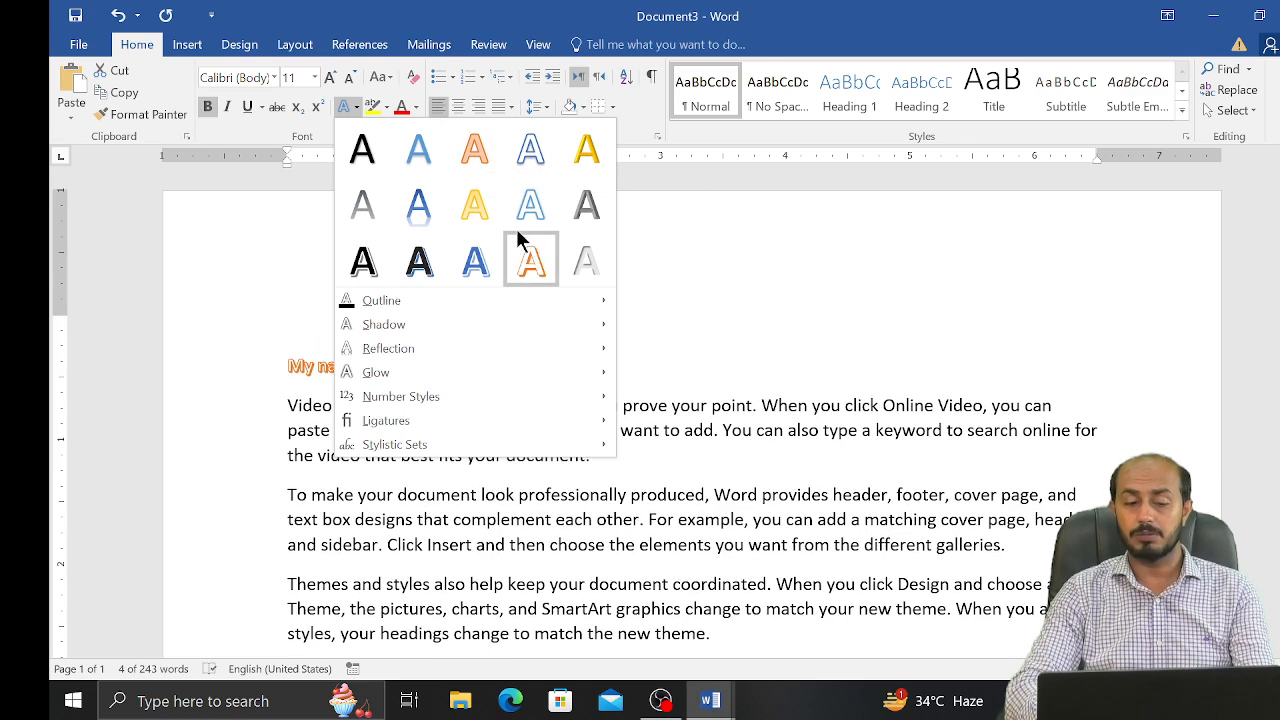
click(478, 153)
Step: Increase the font size of the "My name is Xyz" line to 22
click(332, 67)
click(332, 67)
click(332, 67)
click(332, 67)
click(332, 67)
click(332, 67)
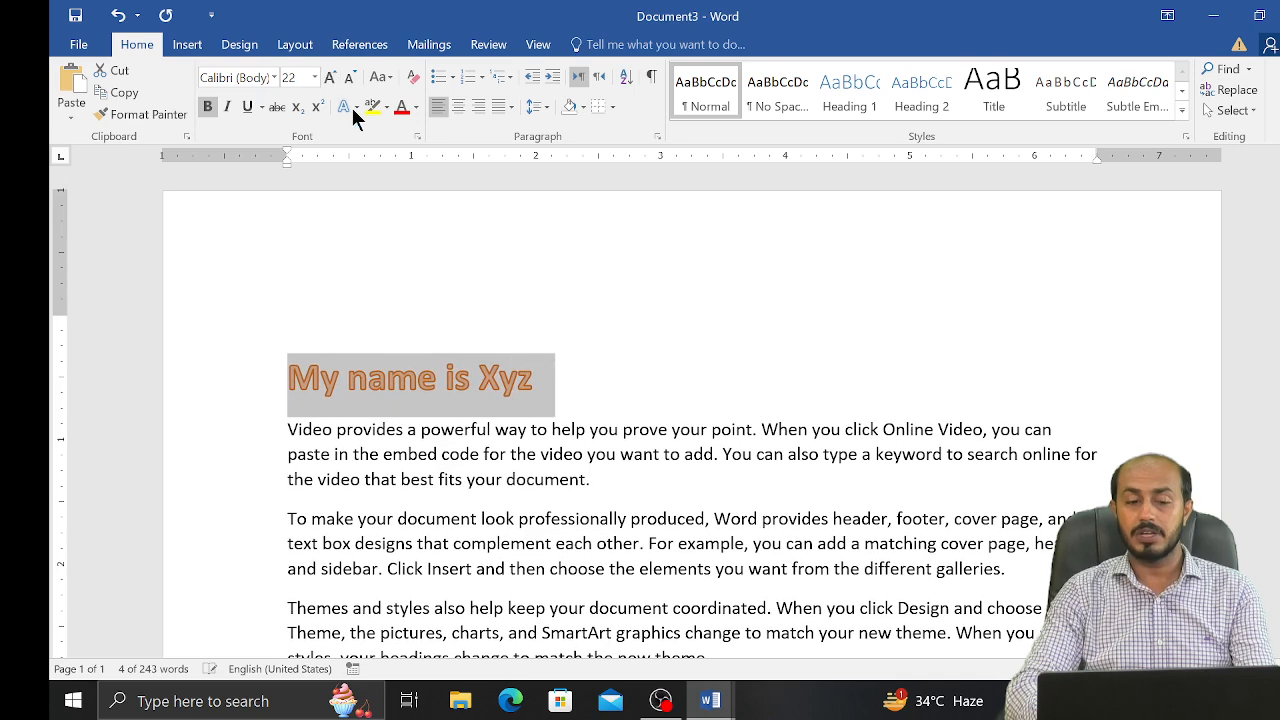
Step: Add an outer shadow to the "My name is Xyz" line, using the middle preset in the last row of outer shadows
click(356, 108)
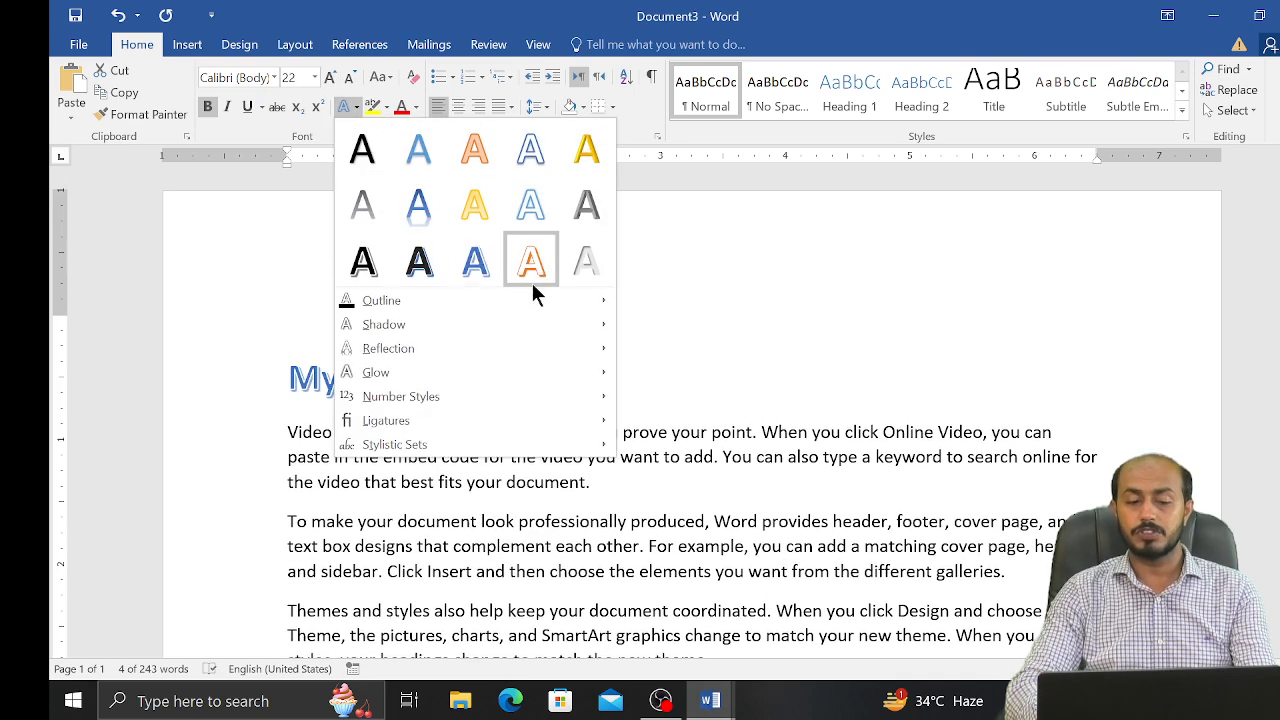
mouse_move(585, 334)
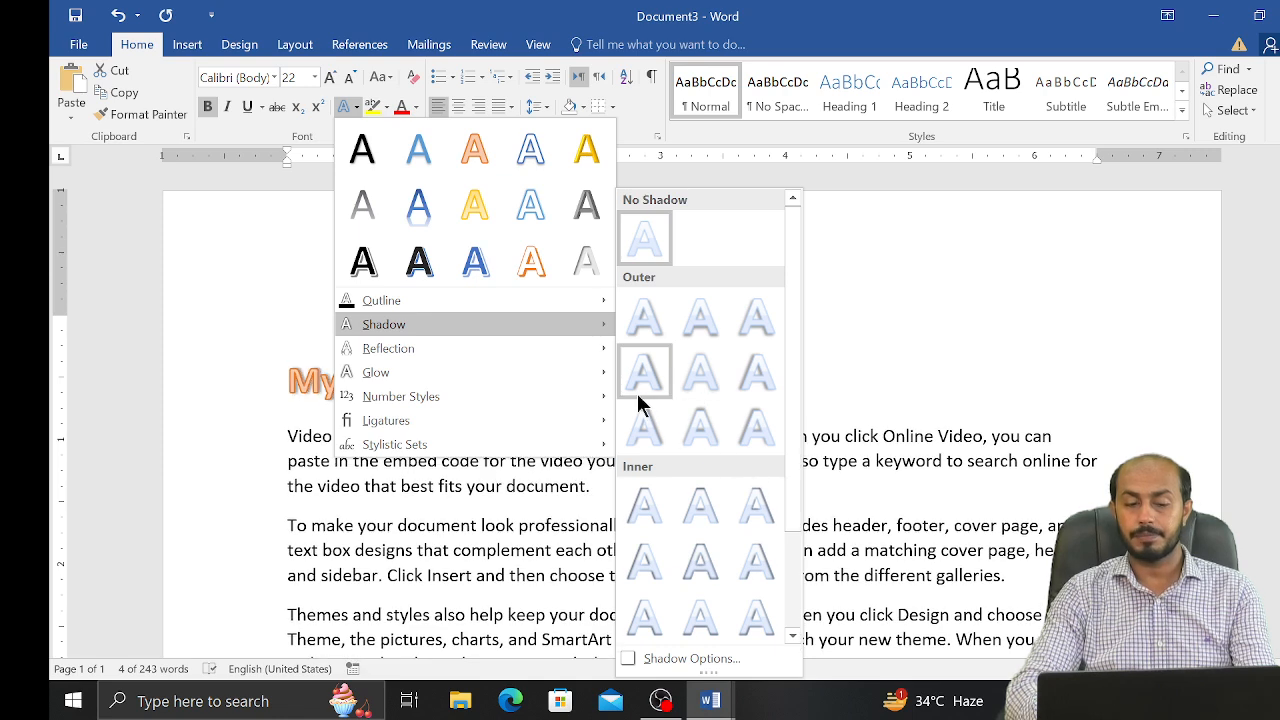
click(697, 432)
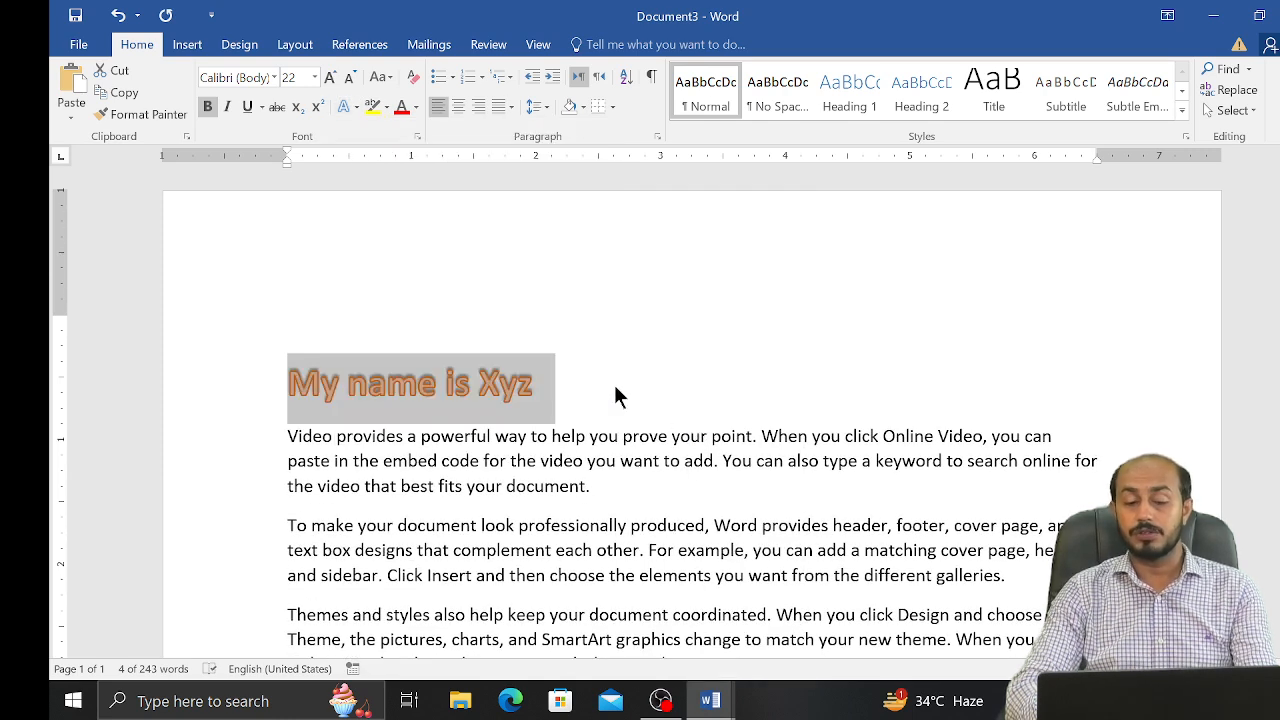
Step: Center the "My name is Xyz" line on the page and deselect it
click(560, 381)
drag(560, 381, 326, 380)
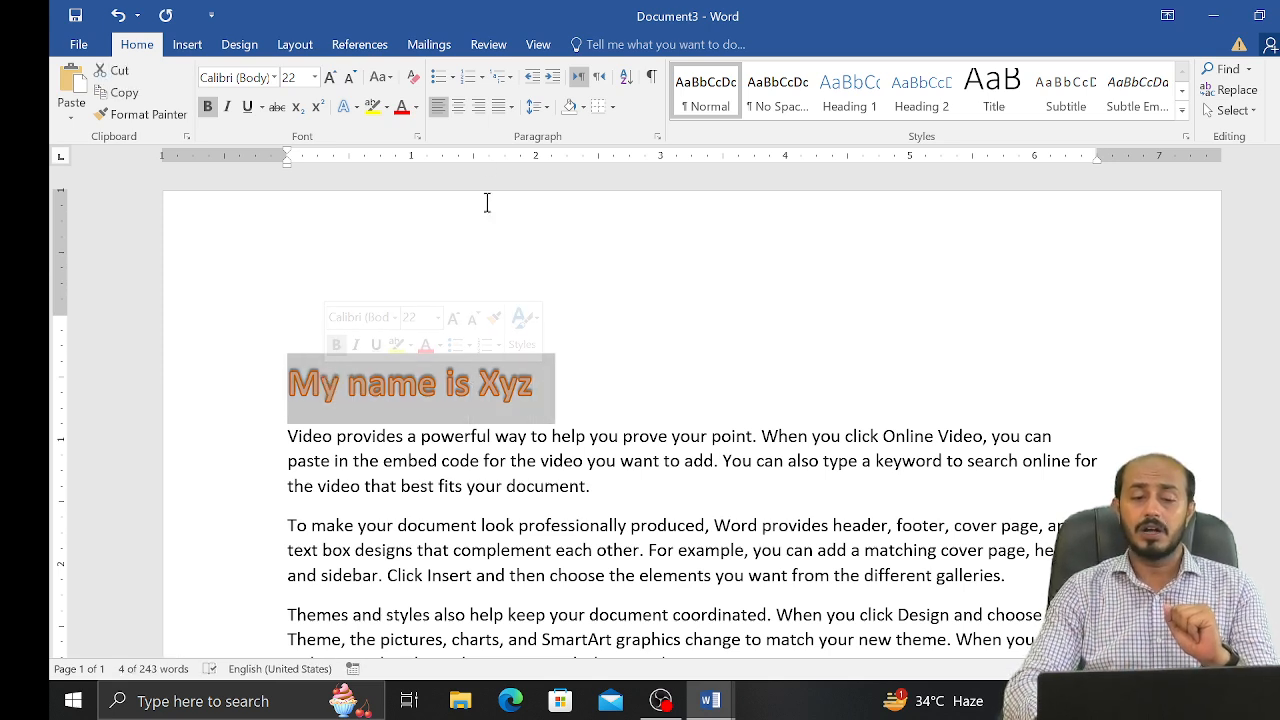
click(460, 108)
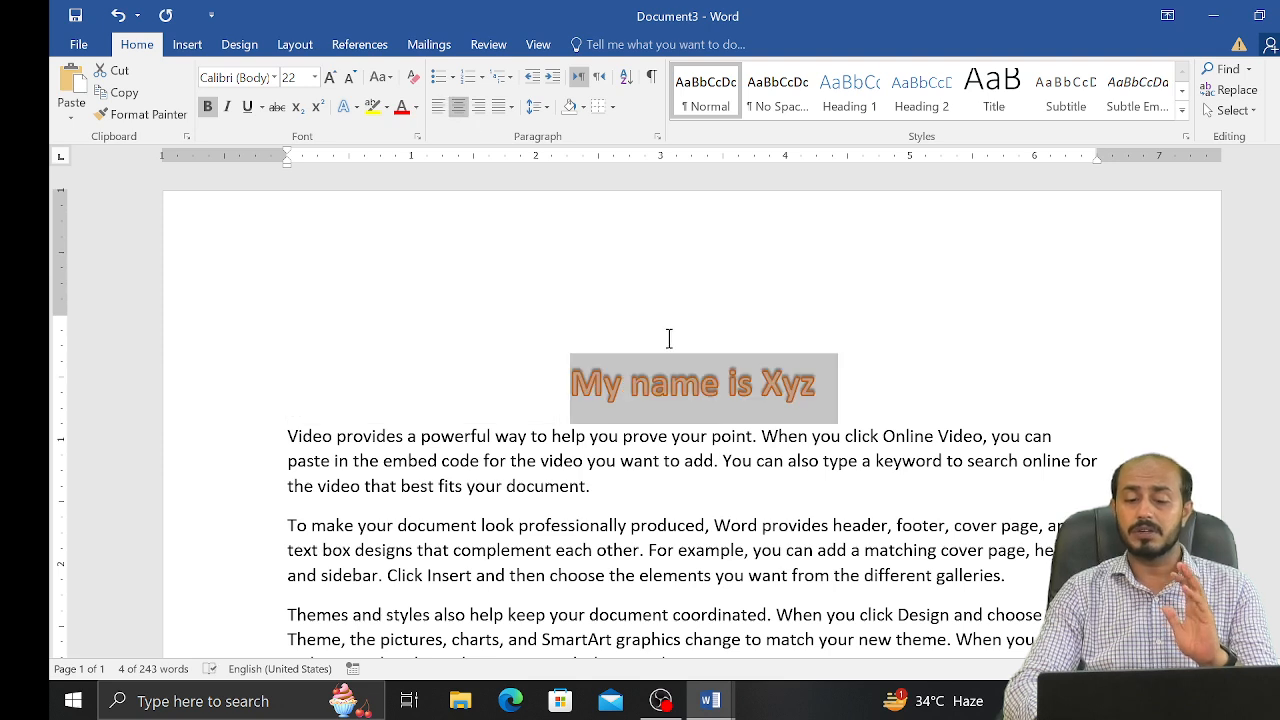
click(613, 460)
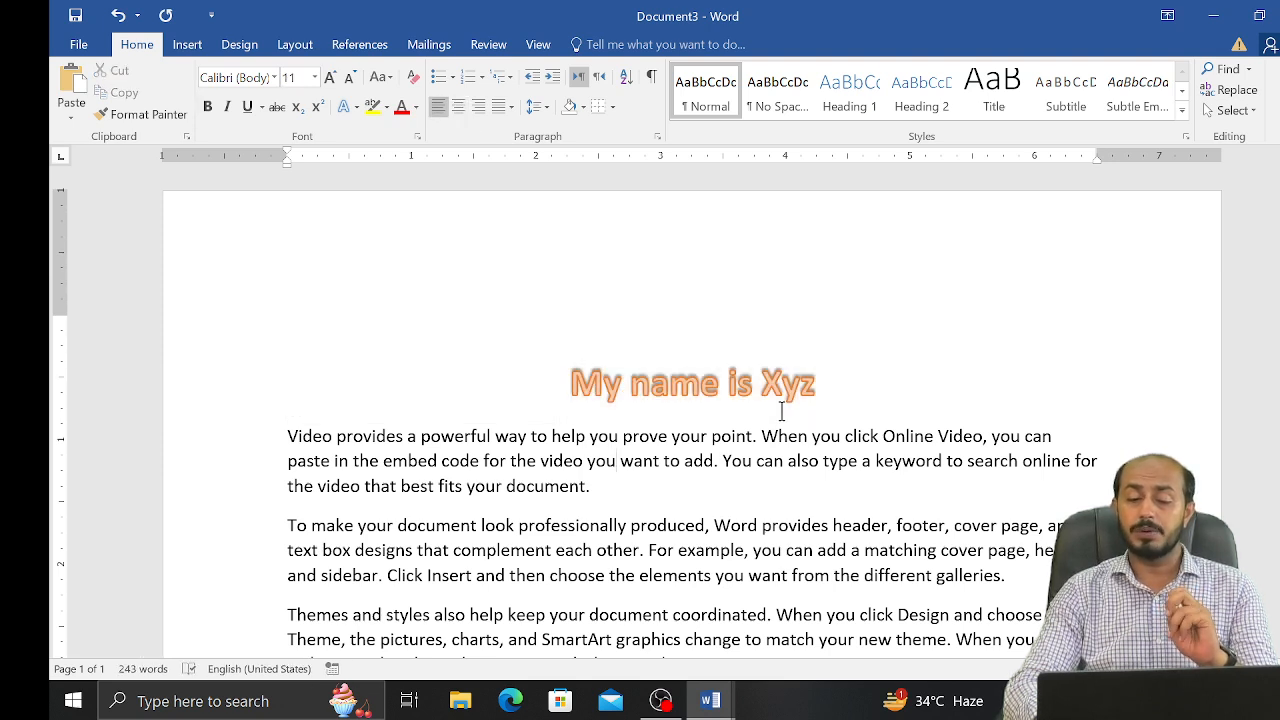
Step: Create a new style named "my style" from the formatting of the "My name is Xyz" line
drag(822, 378, 557, 374)
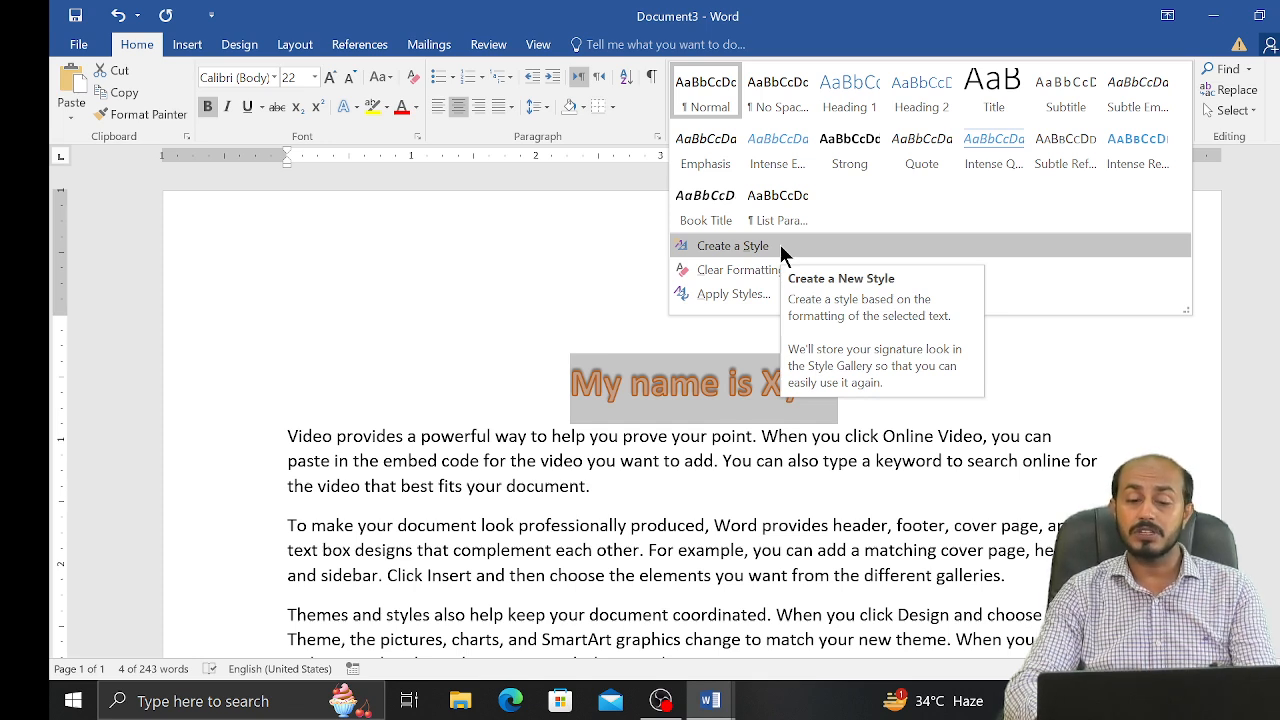
click(780, 245)
click(566, 292)
double_click(566, 292)
text(my st)
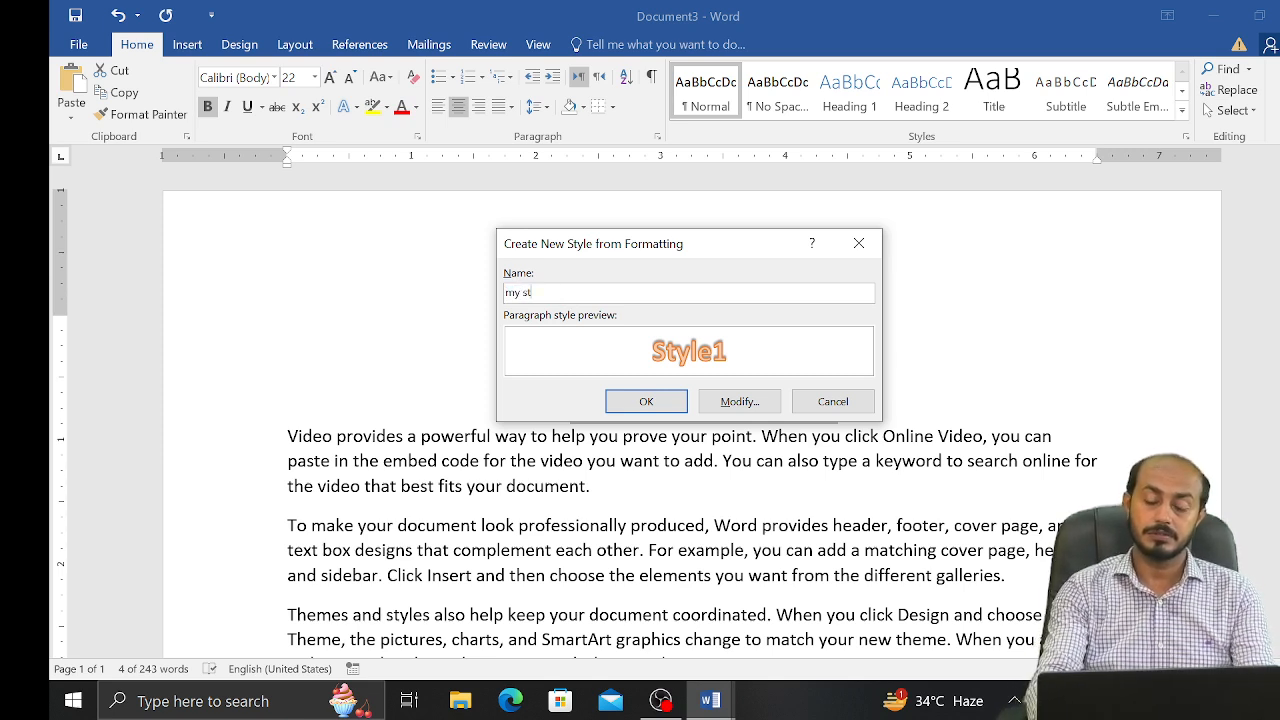
text(yle)
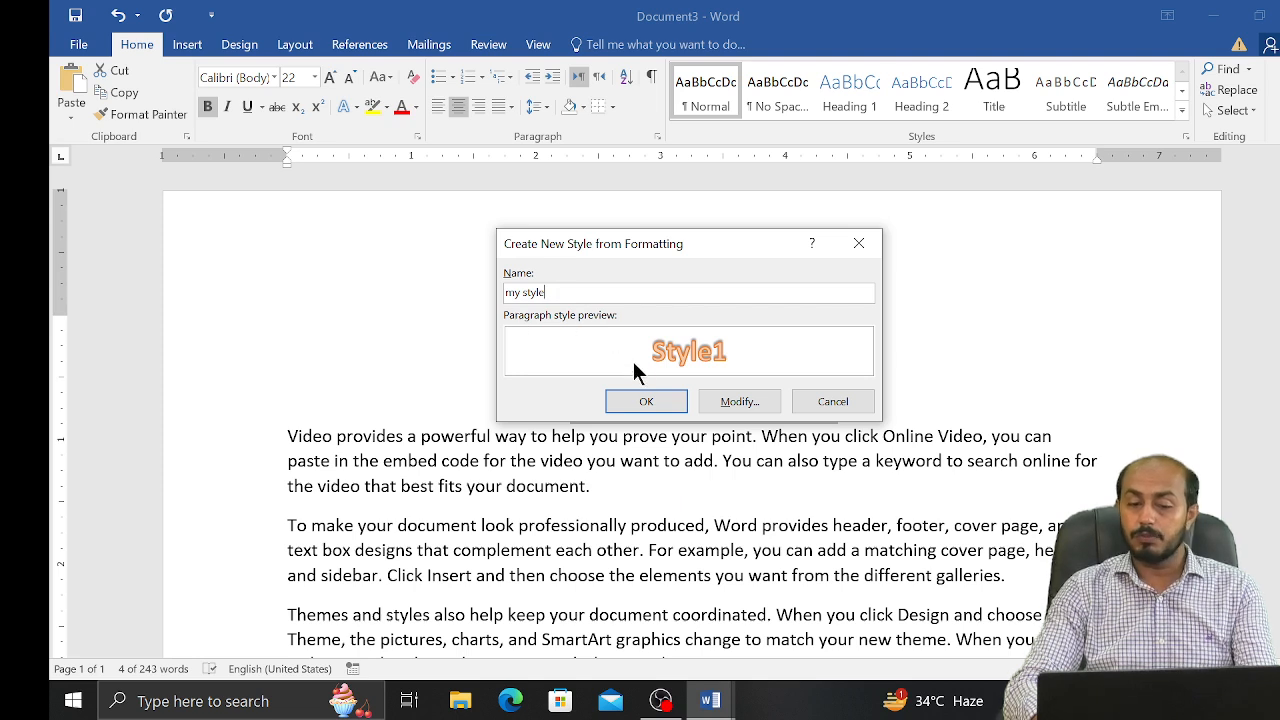
click(646, 402)
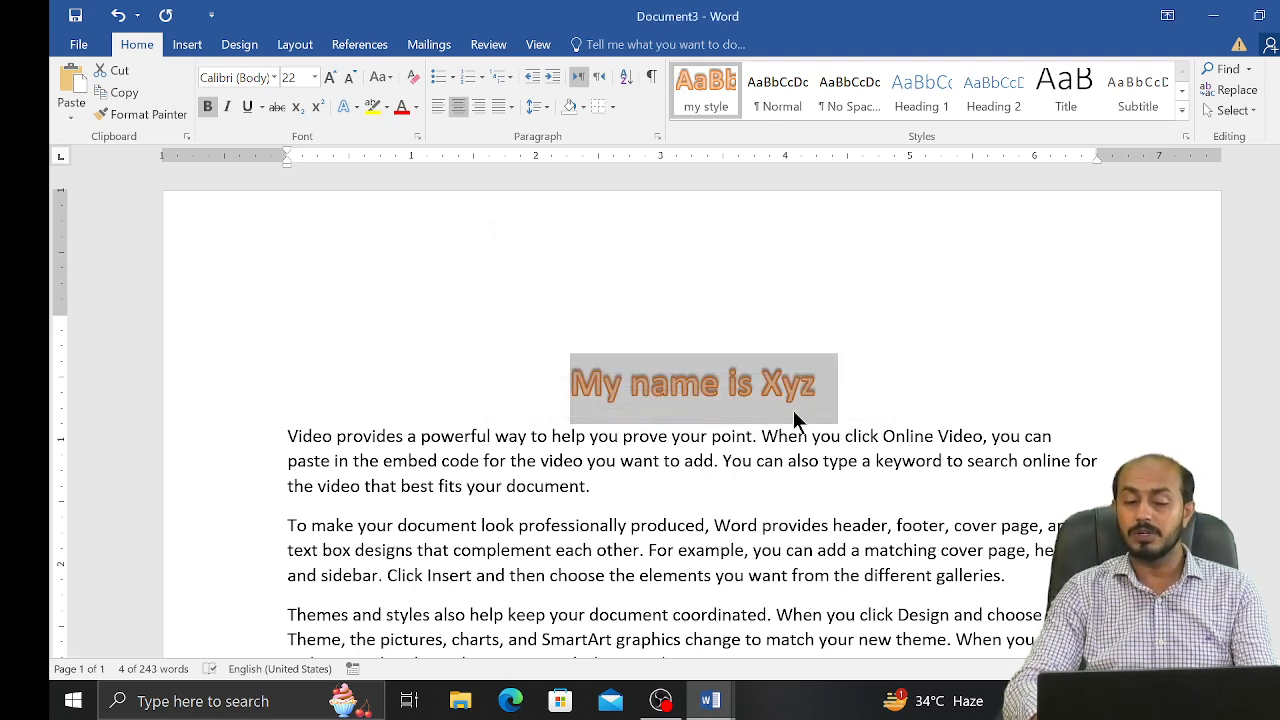
Step: Add a line at the end of the document reading "My name is" followed by the person's full name
click(707, 493)
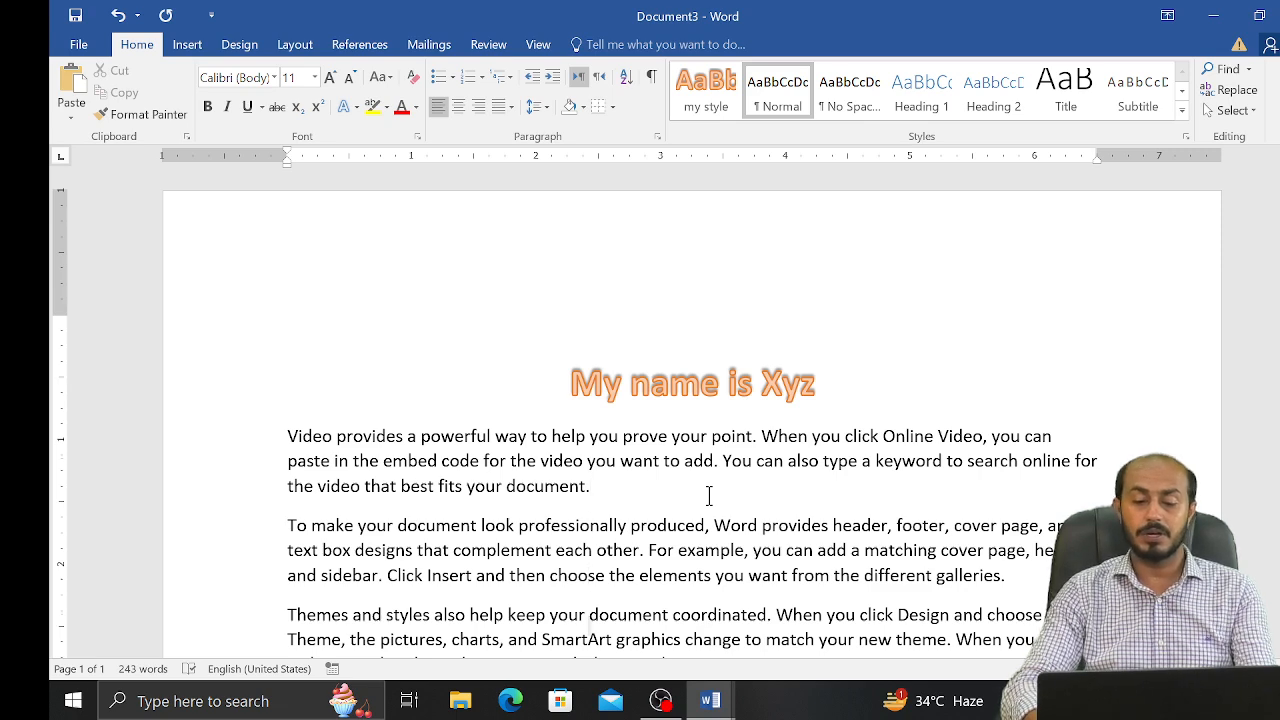
scroll(708, 494, down, 4)
text(My name)
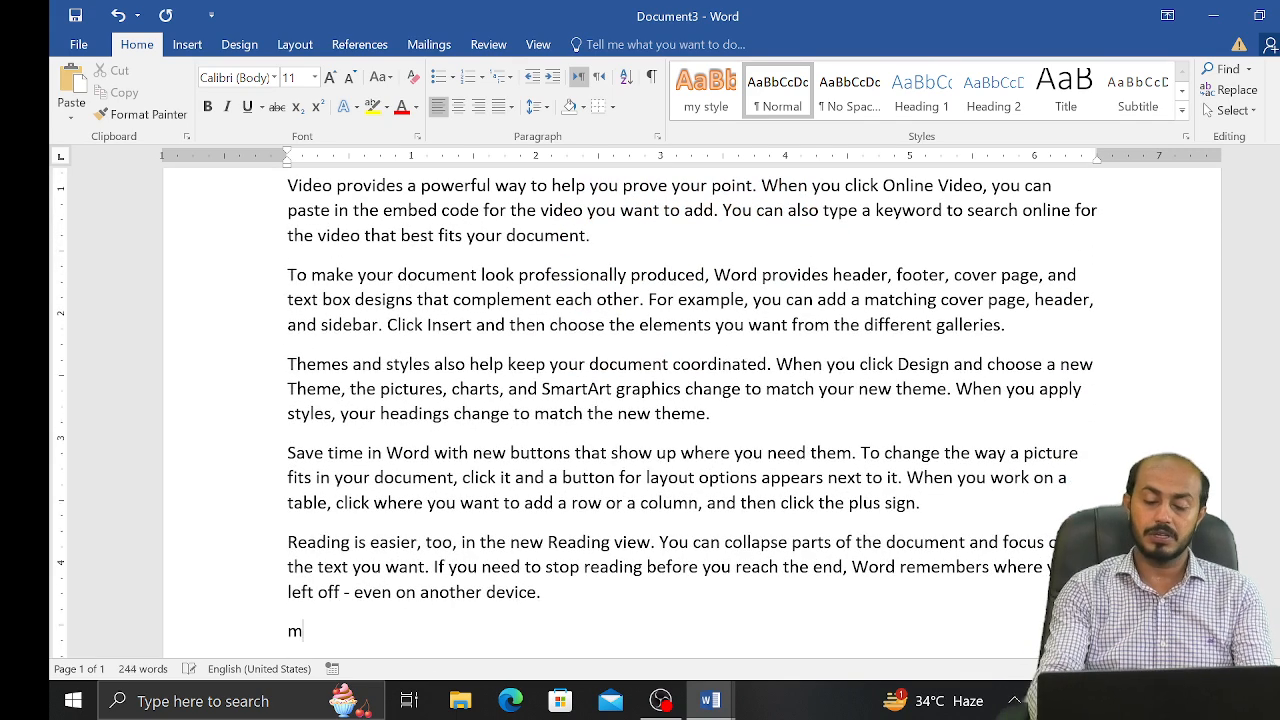
text( i)
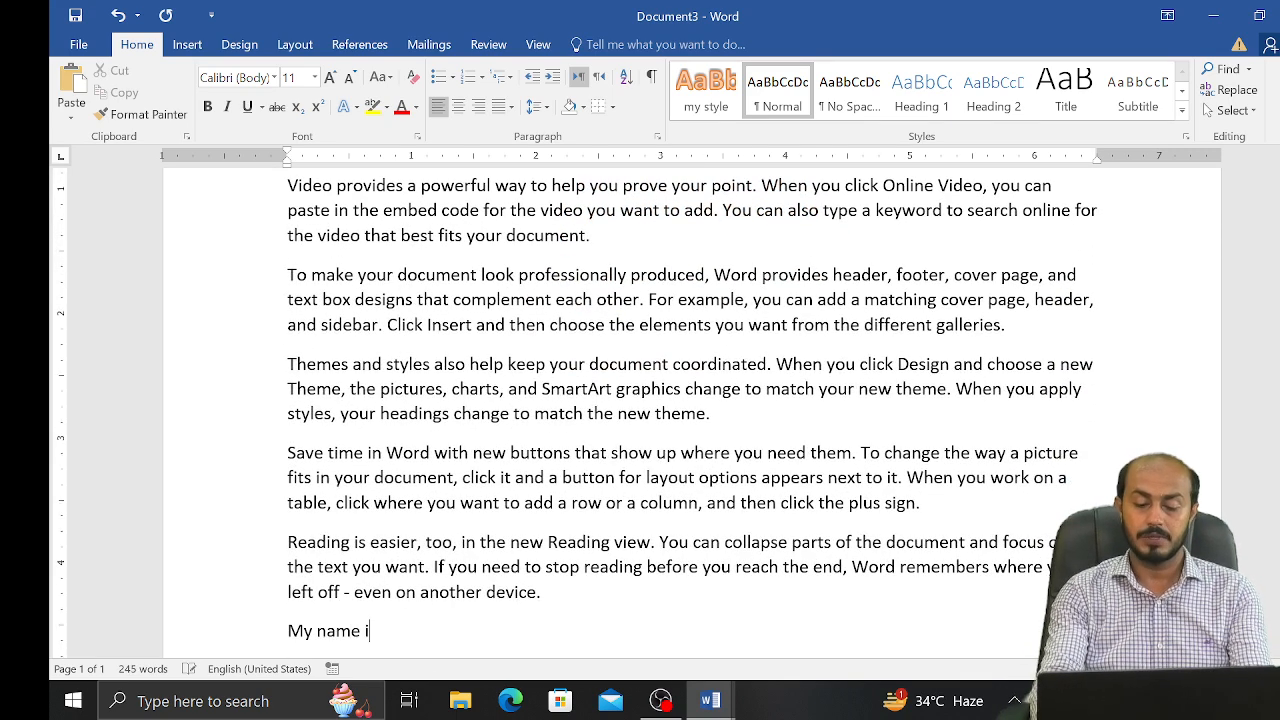
text(s rizwa)
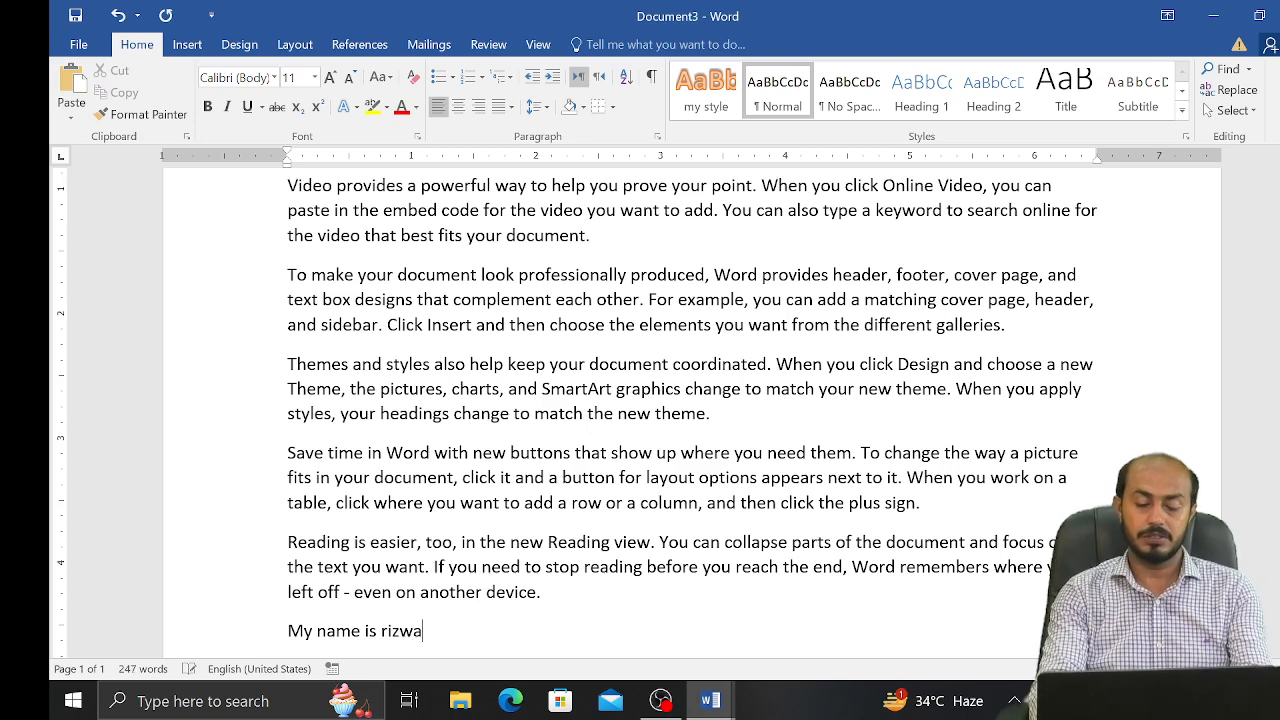
text(n bhatti)
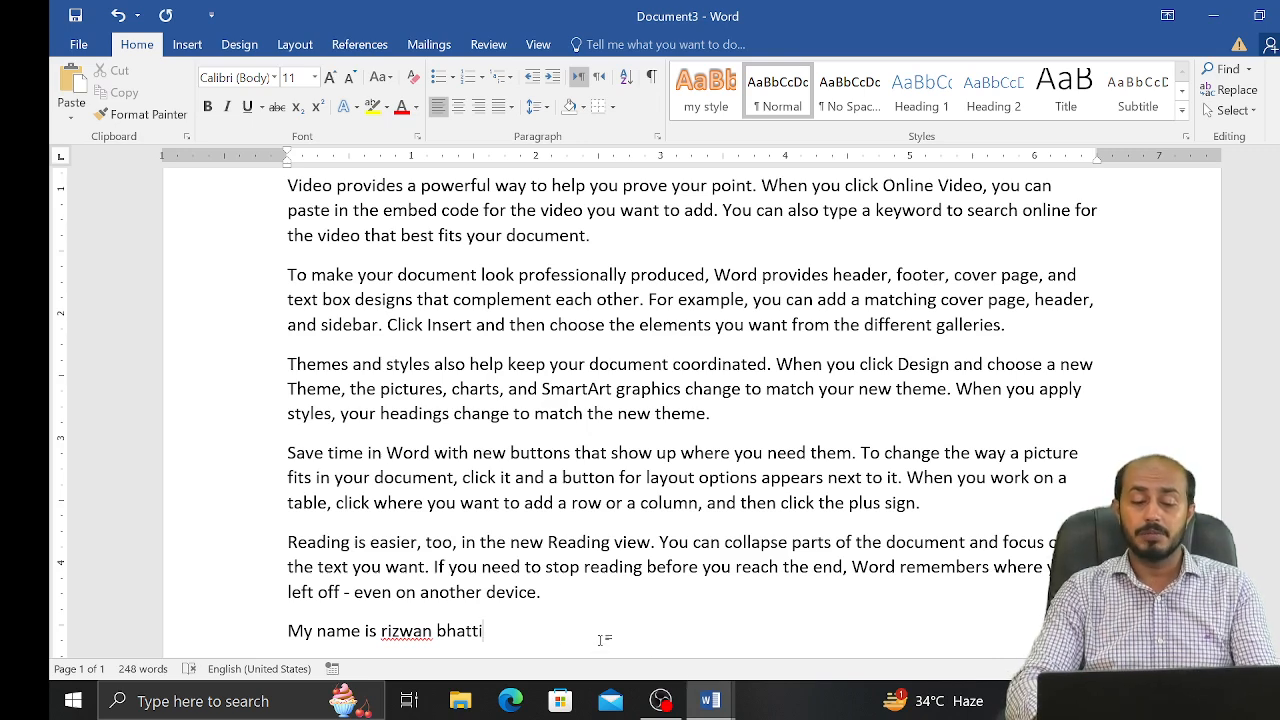
Step: Apply the "my style" style to the "My name is" line at the end of the document
drag(512, 630, 292, 628)
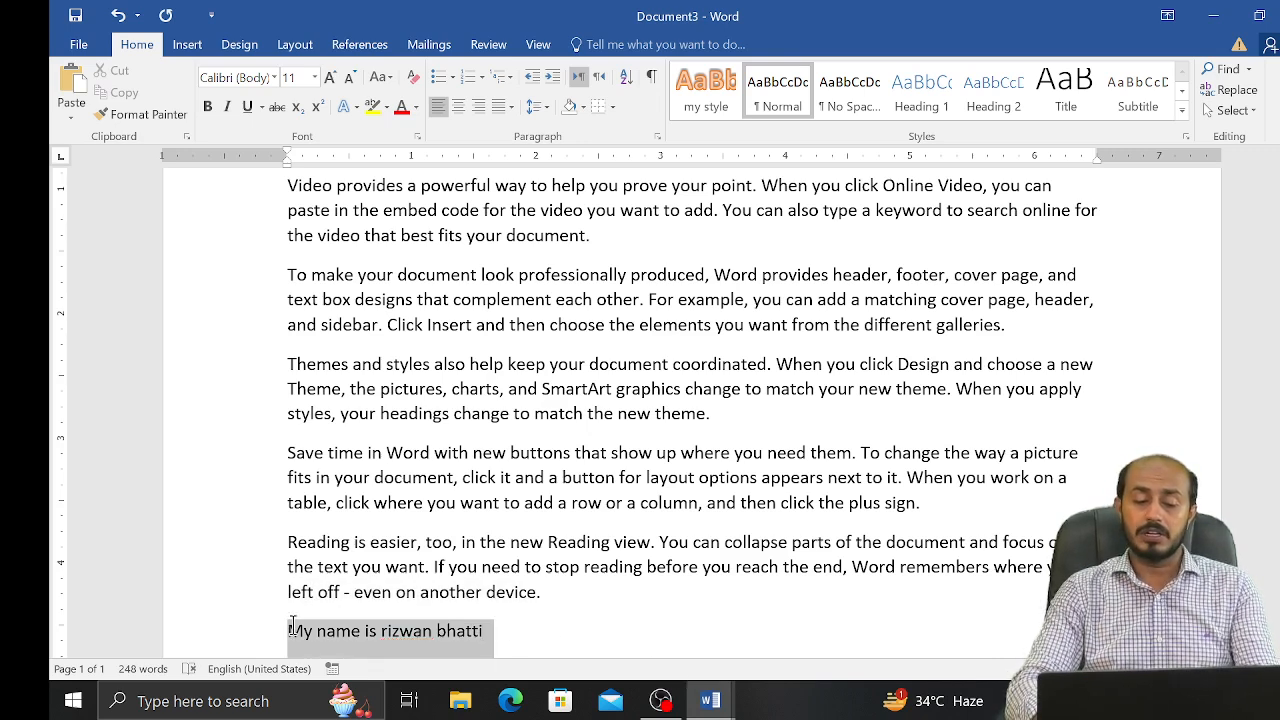
click(708, 76)
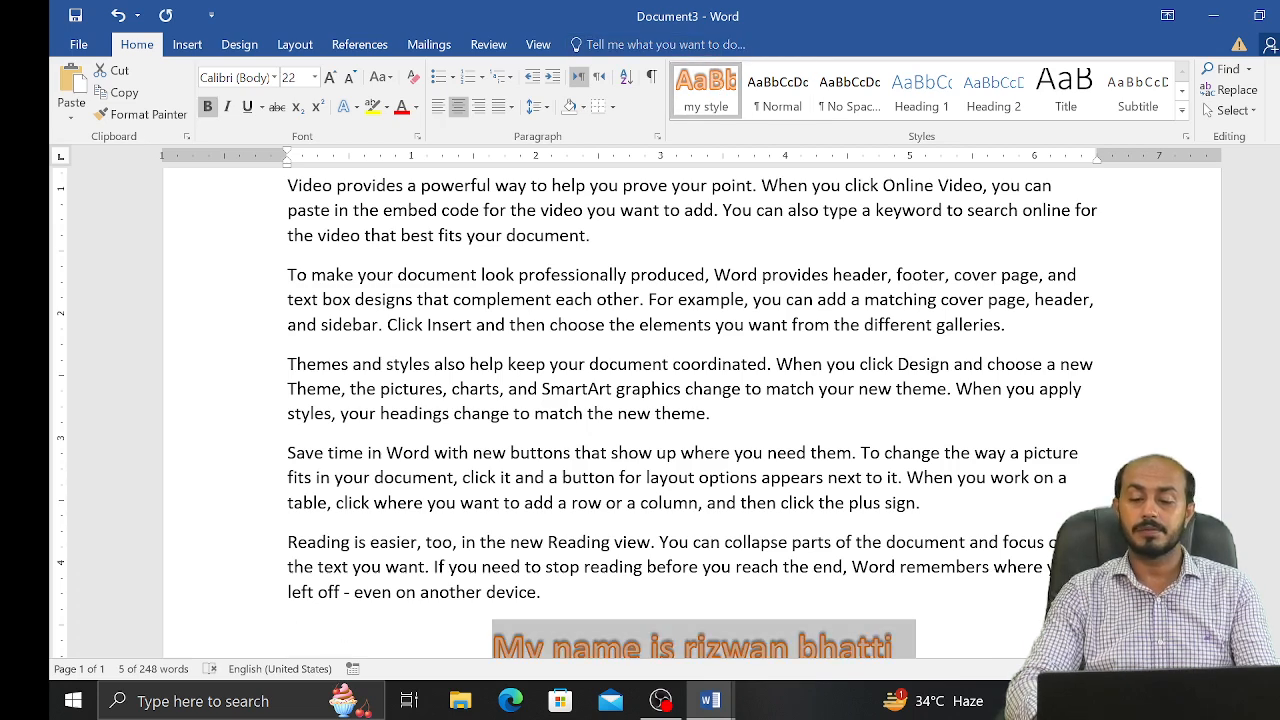
scroll(640, 410, down, 4)
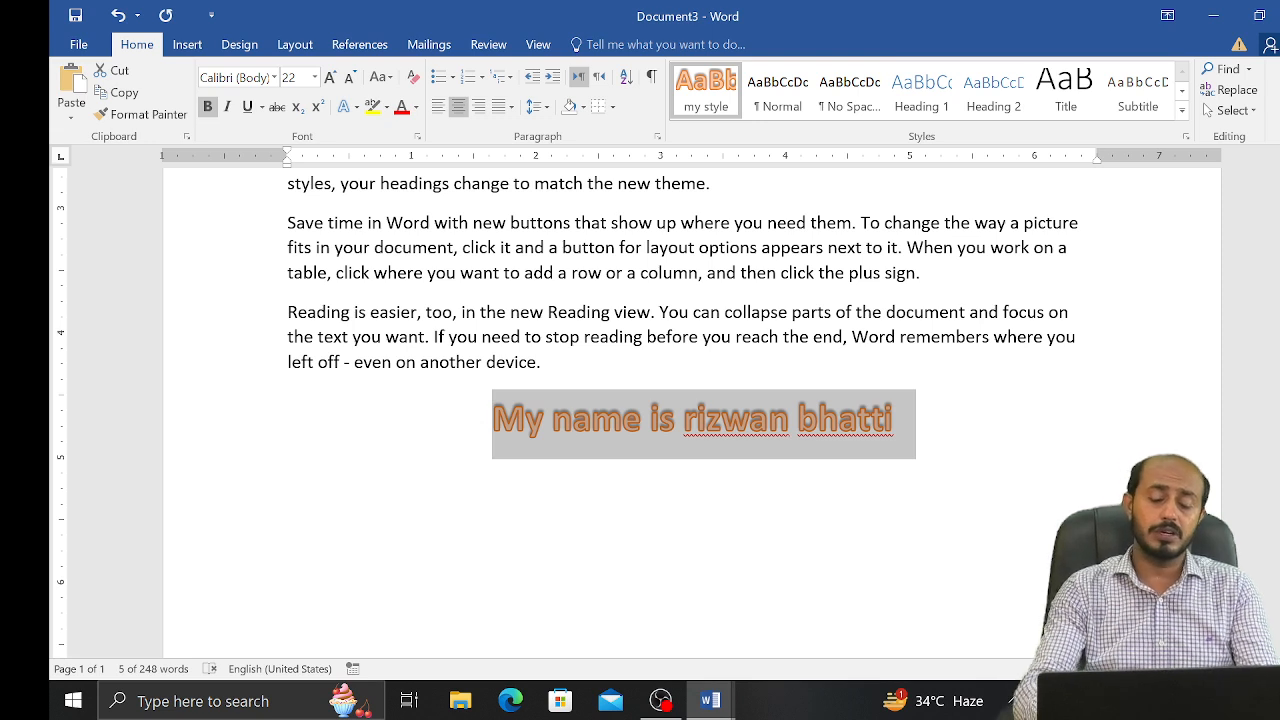
Step: Check the style gallery of a new blank document for "my style" and return to Document3
key(ctrl+n)
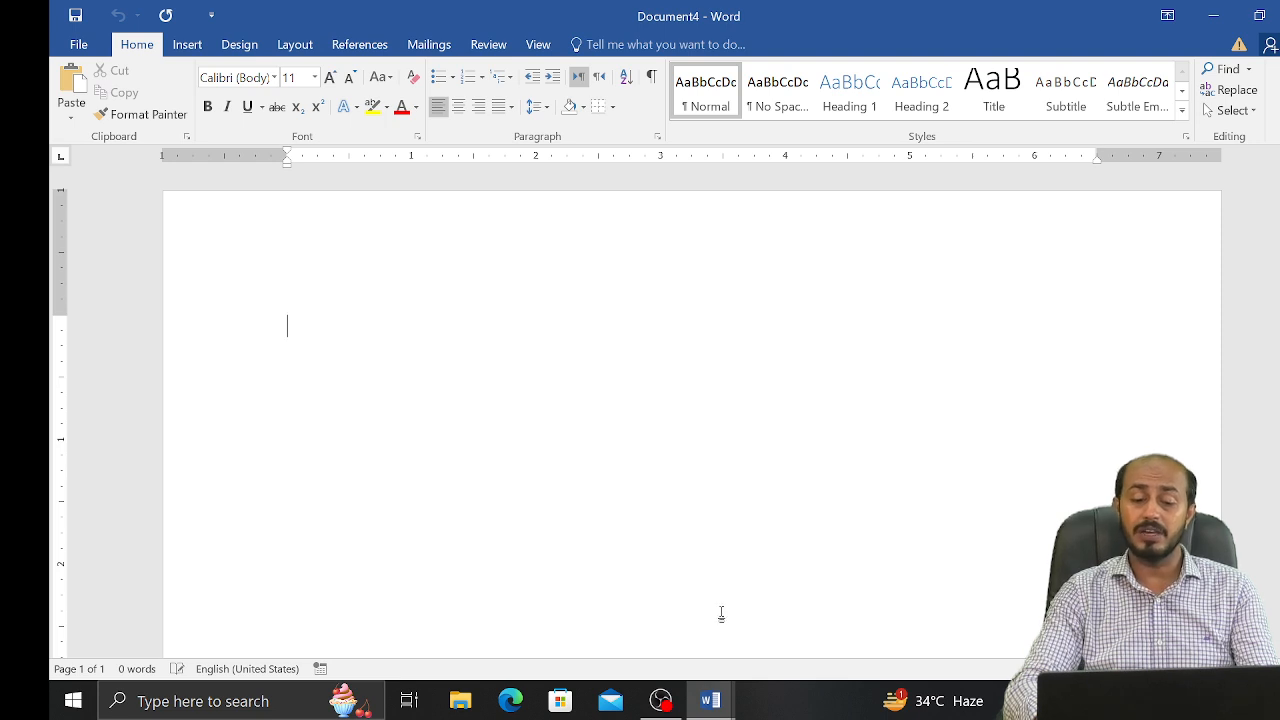
click(710, 700)
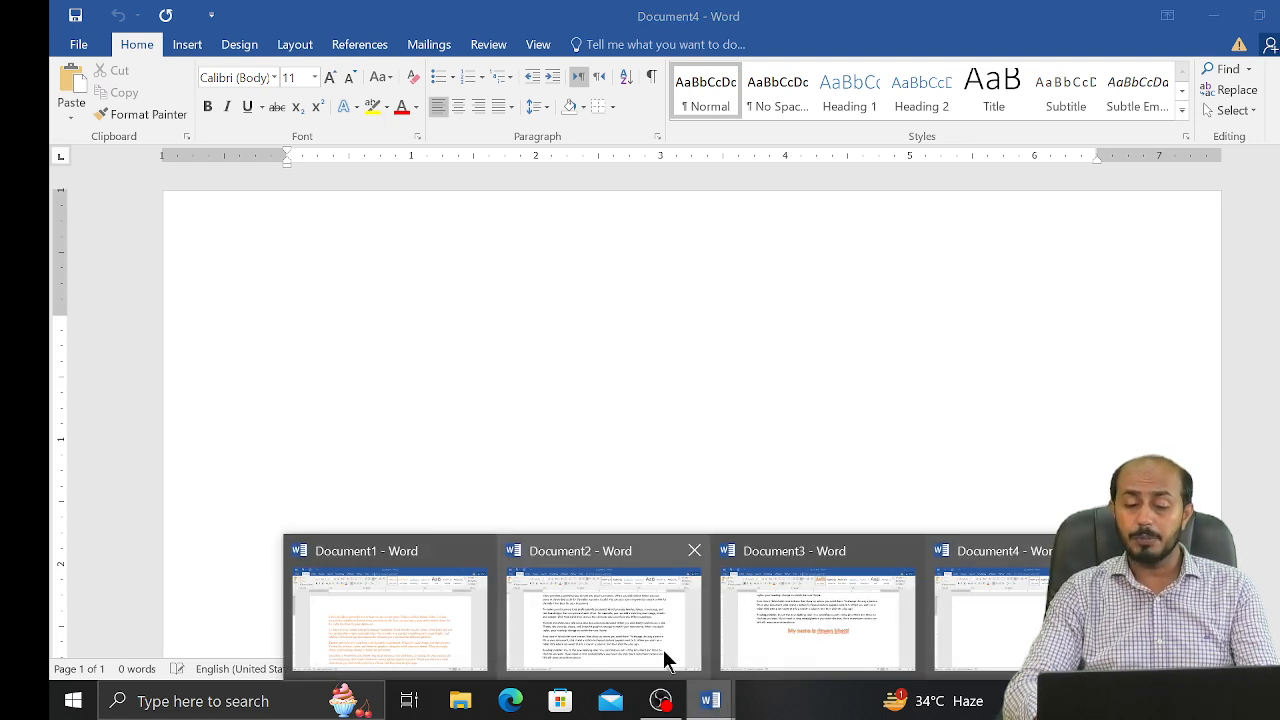
click(790, 615)
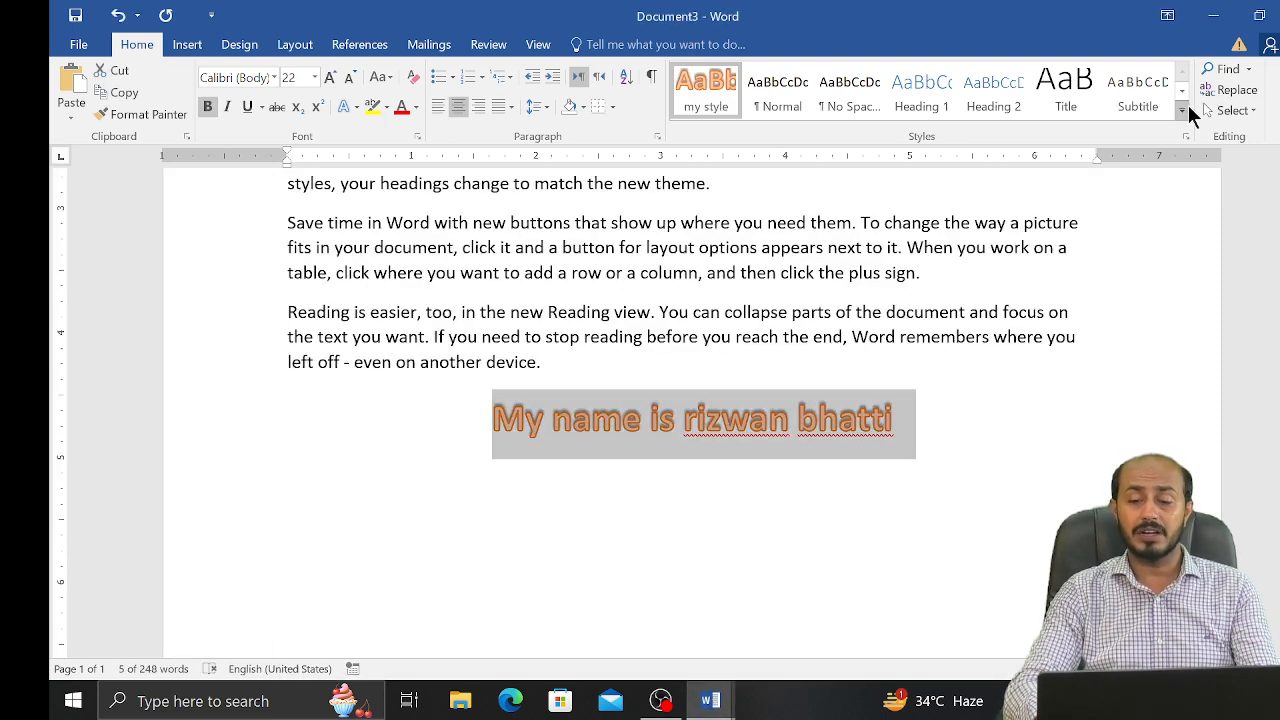
Step: Modify "my style" so that it applies to new documents based on this template
click(1183, 111)
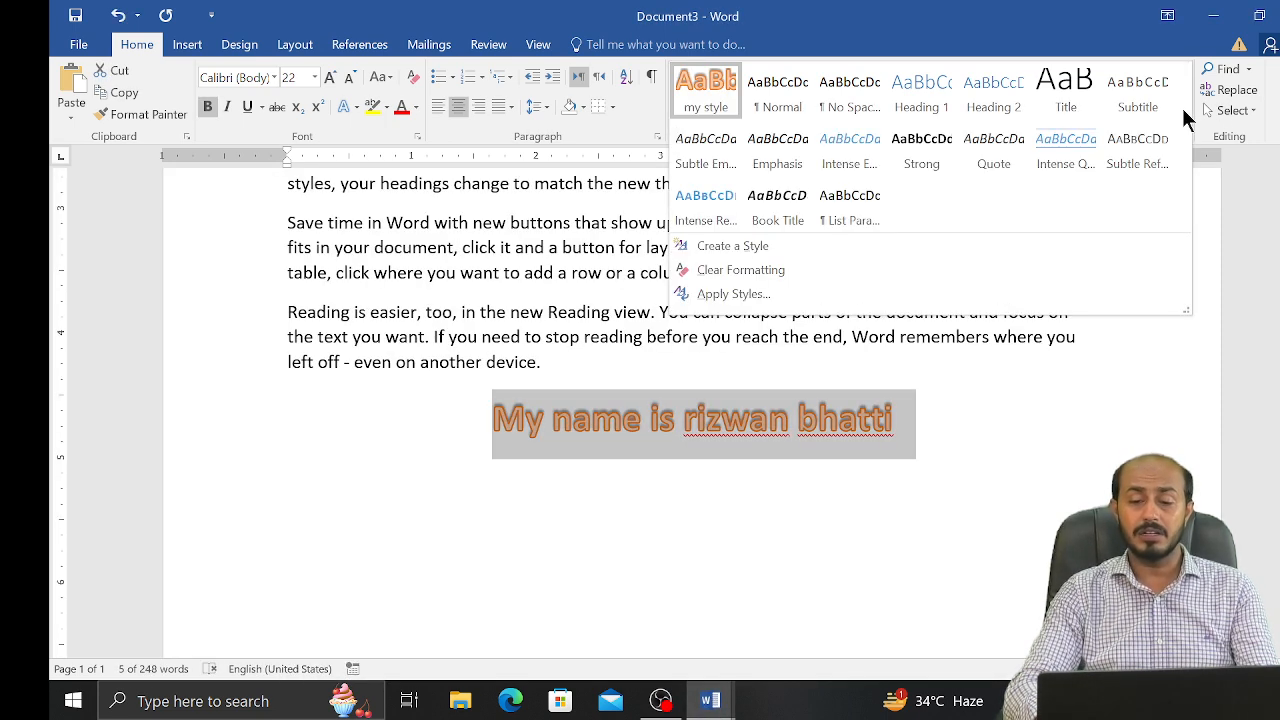
right_click(704, 90)
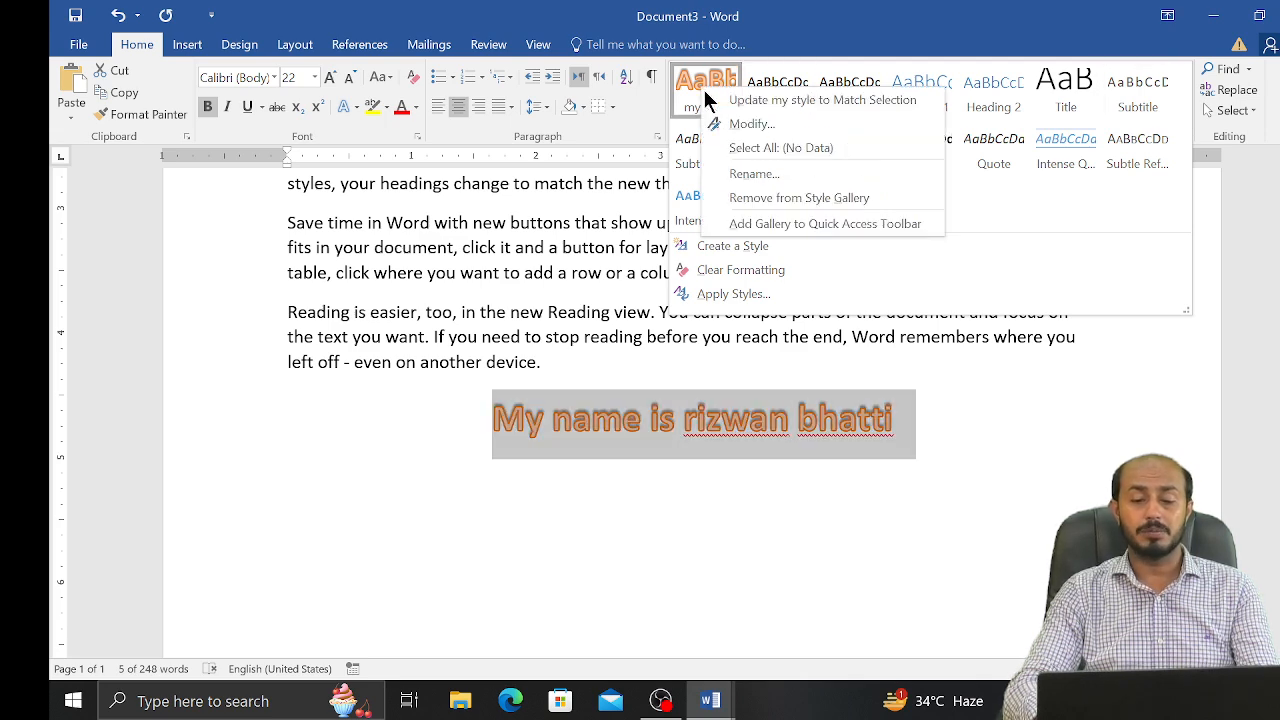
click(751, 125)
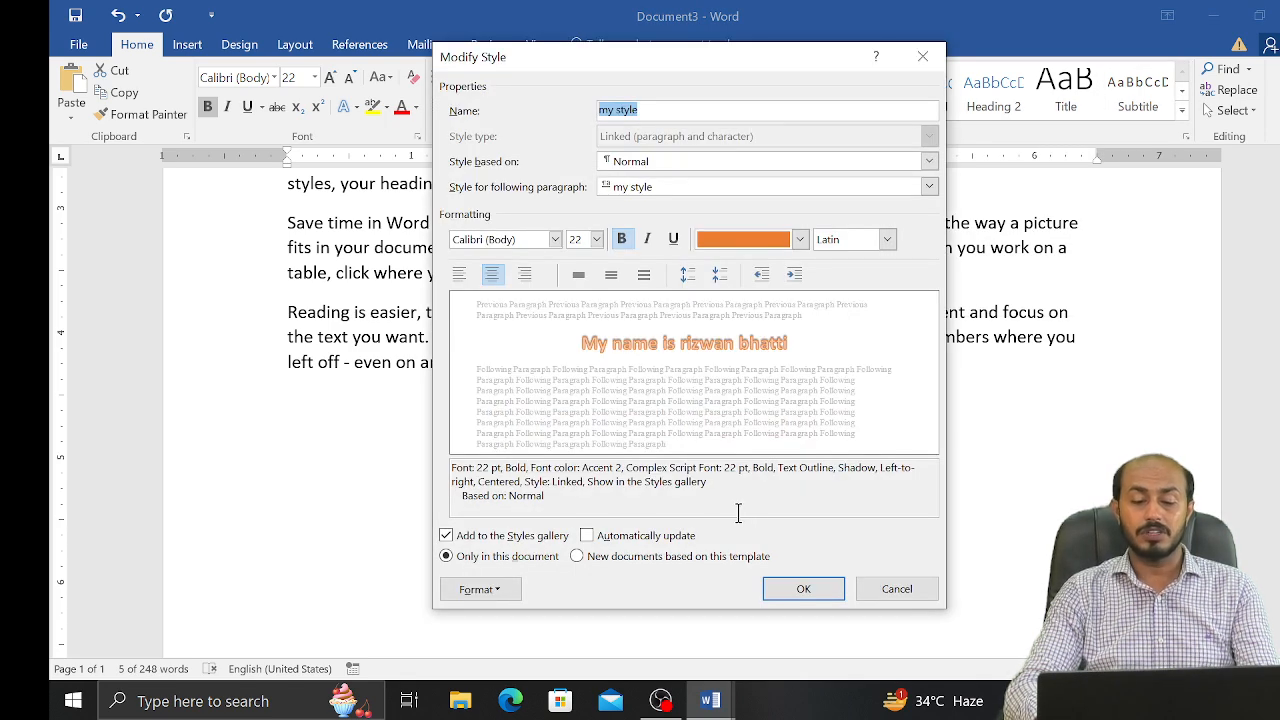
click(585, 556)
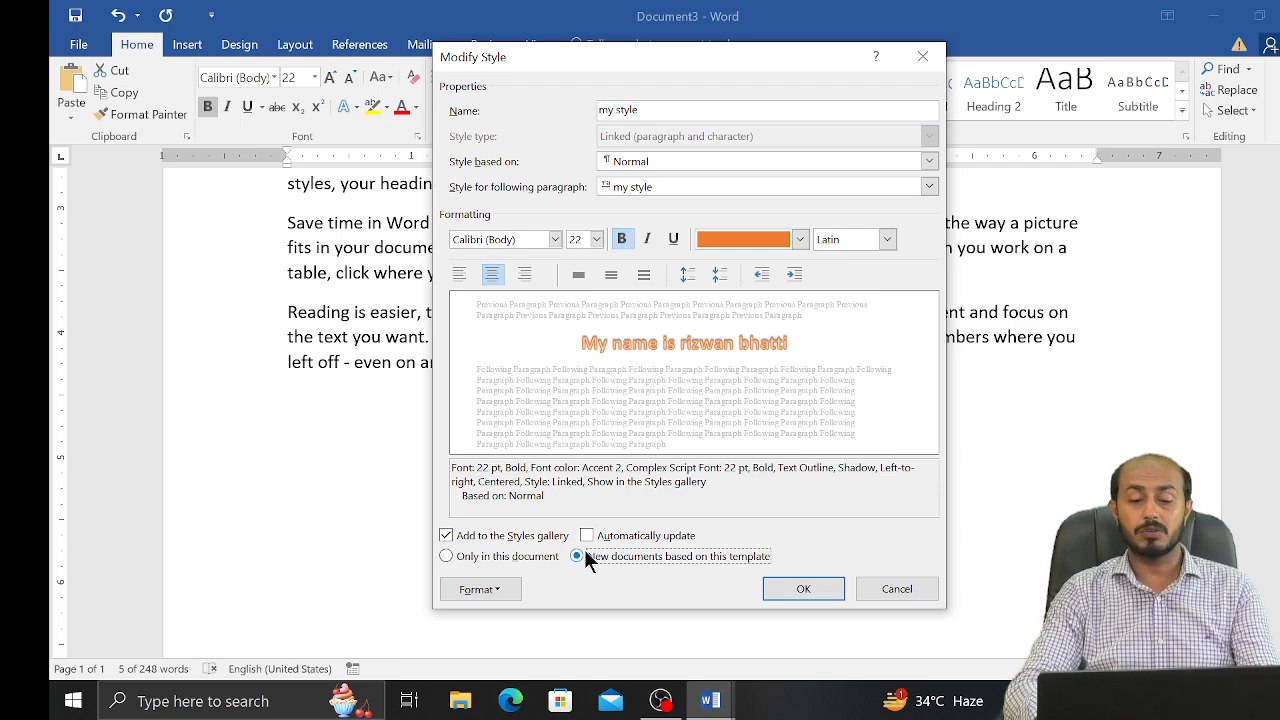
click(807, 587)
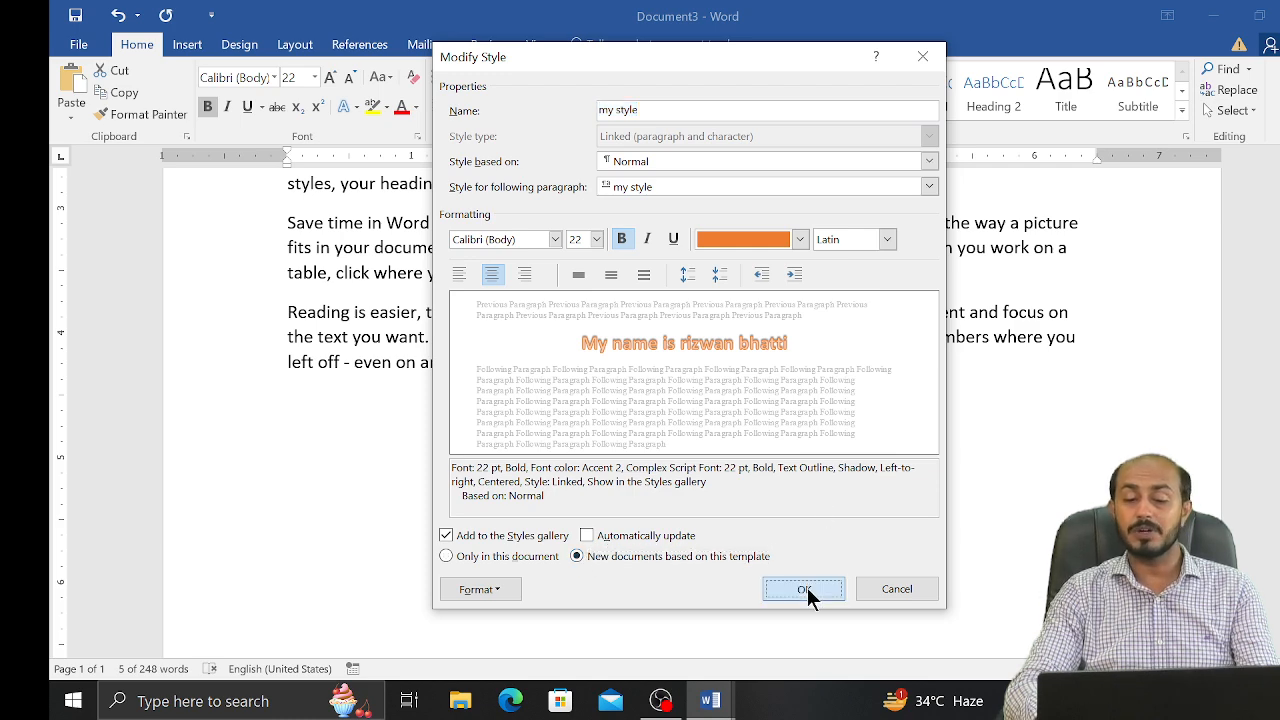
Step: Create a blank document, and relaunch Word with another blank document to check that the style gallery offers "my style"
key(ctrl+n)
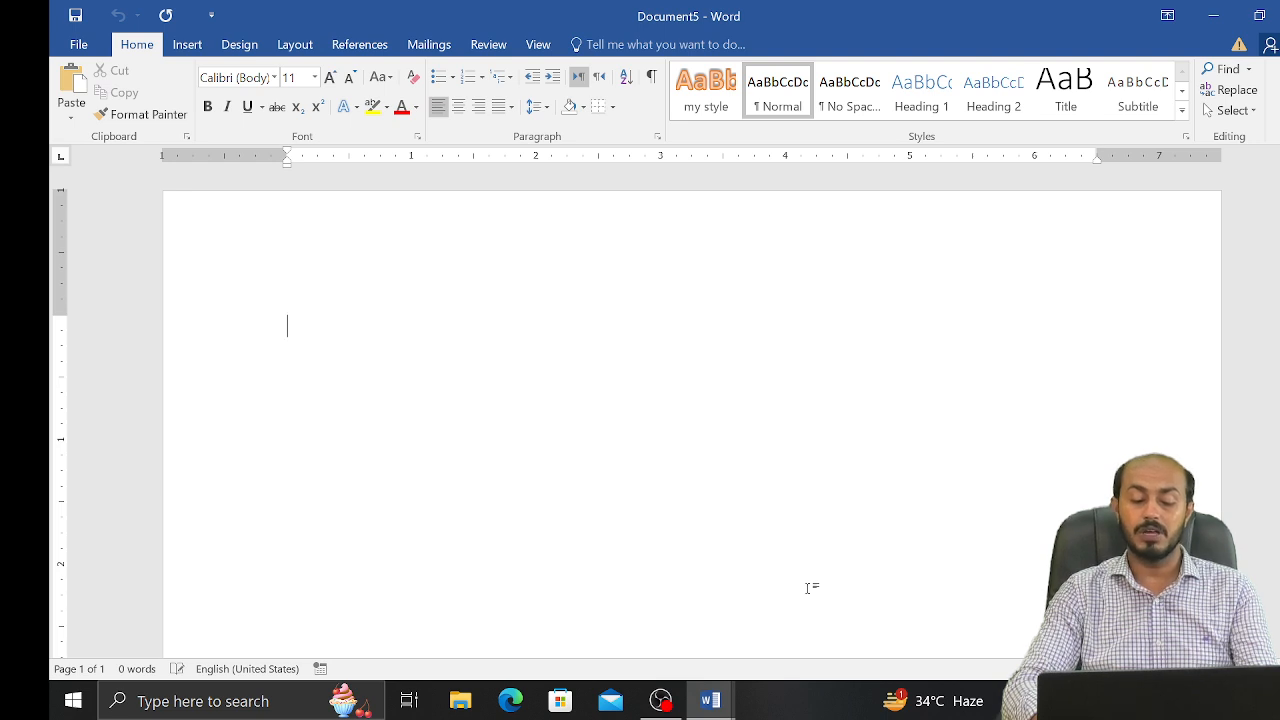
key(super)
text(wor)
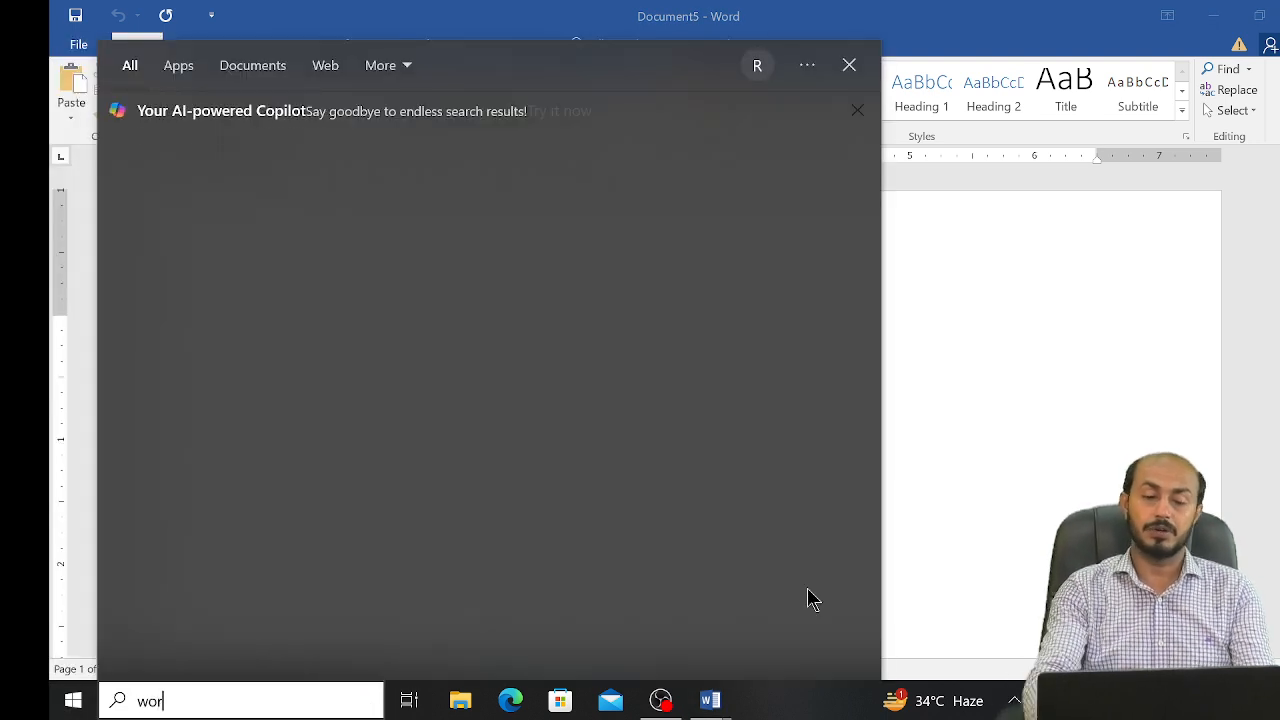
key(Return)
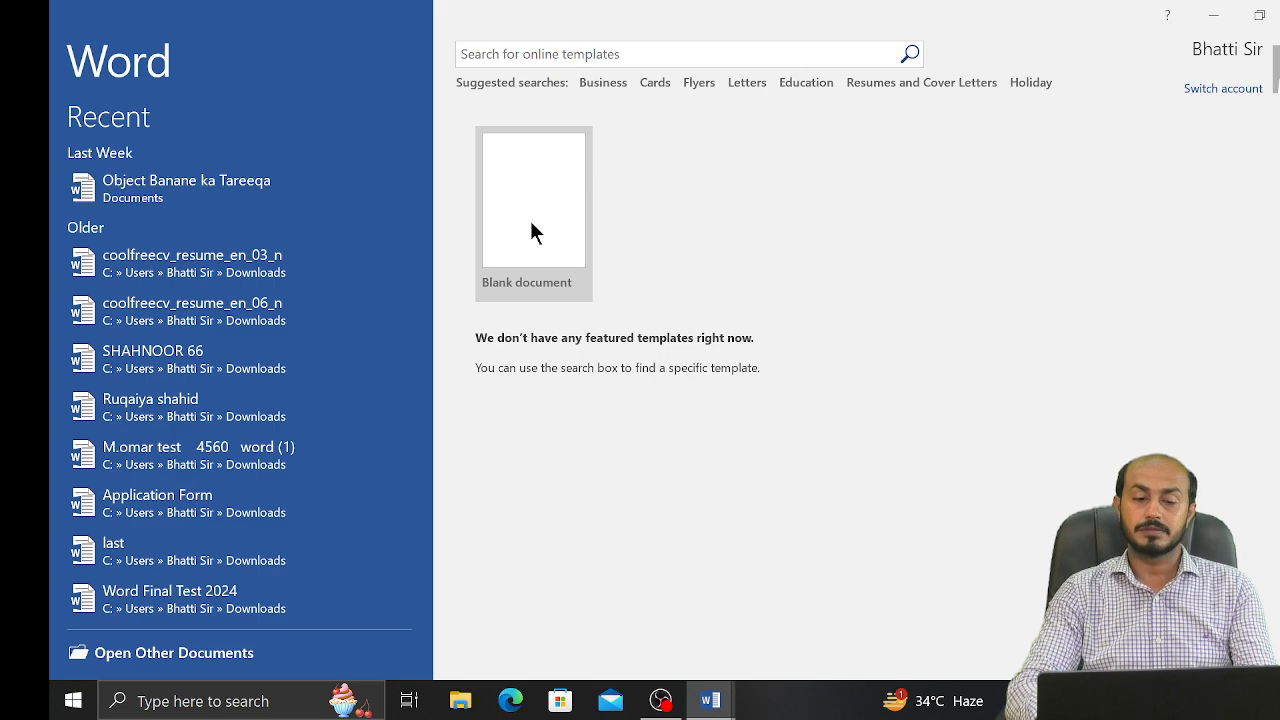
click(529, 219)
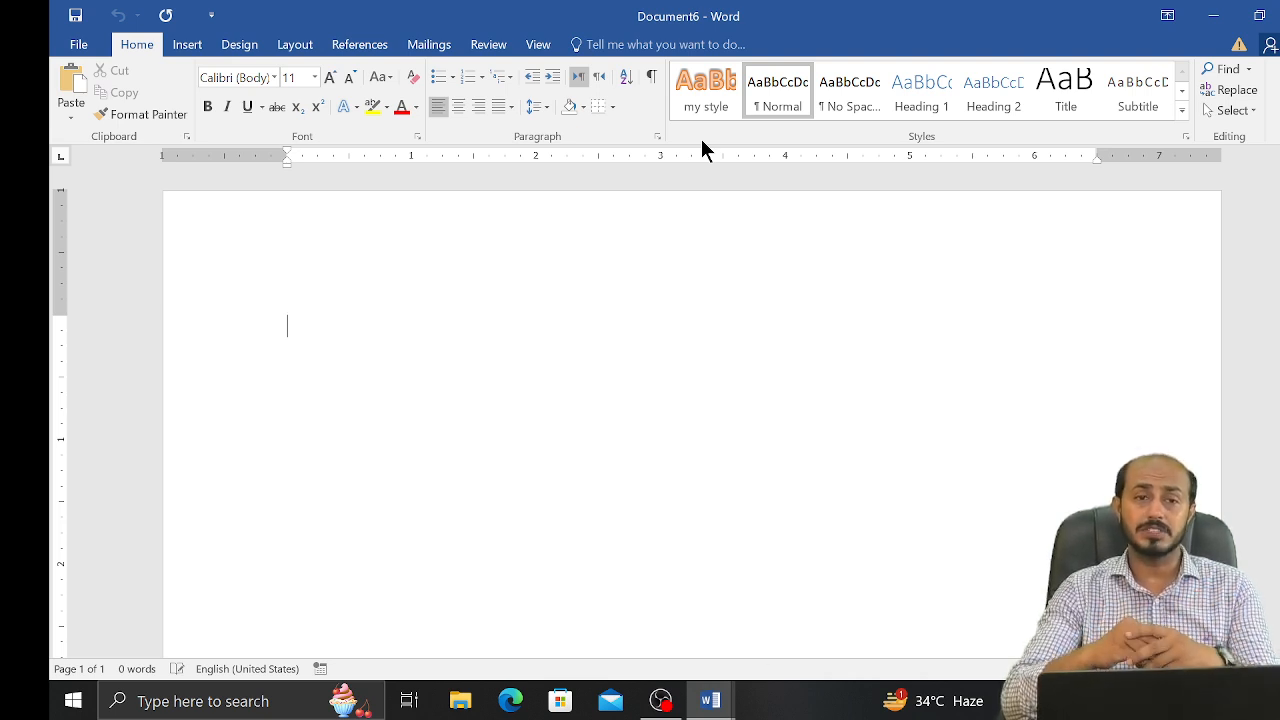
Step: Examine the Normal style's modification settings and close them without changes
right_click(790, 80)
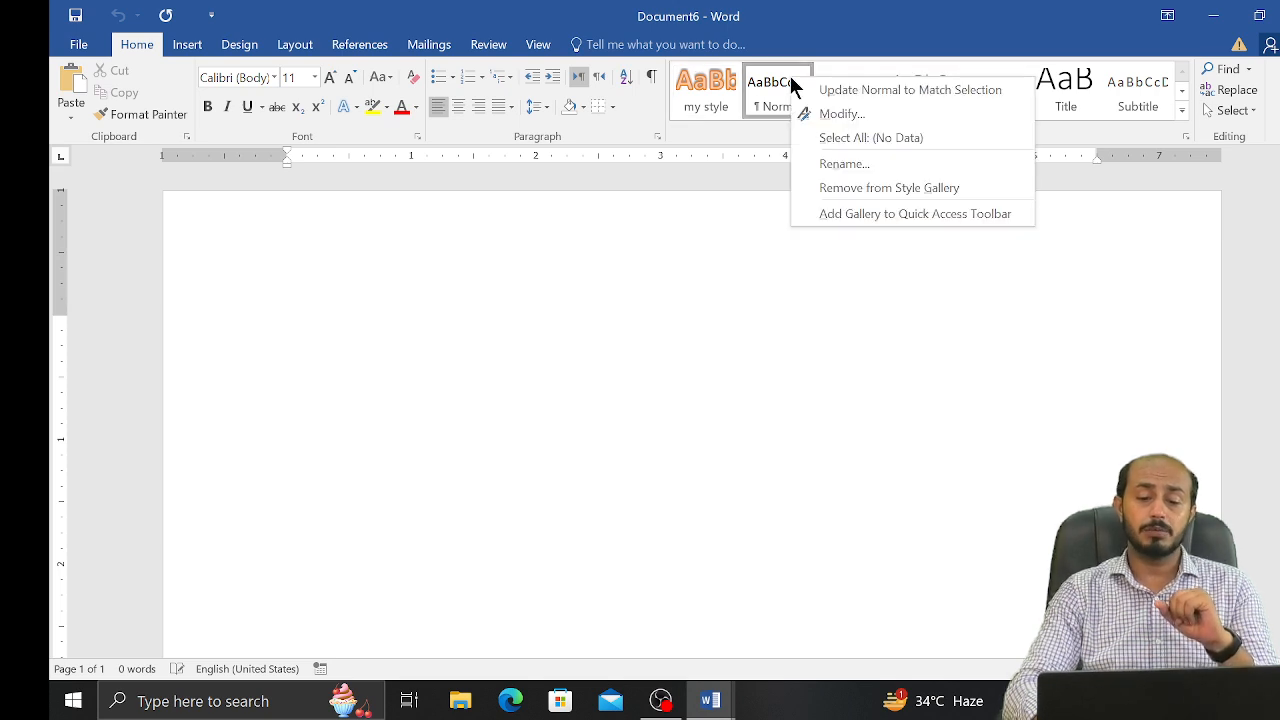
click(873, 118)
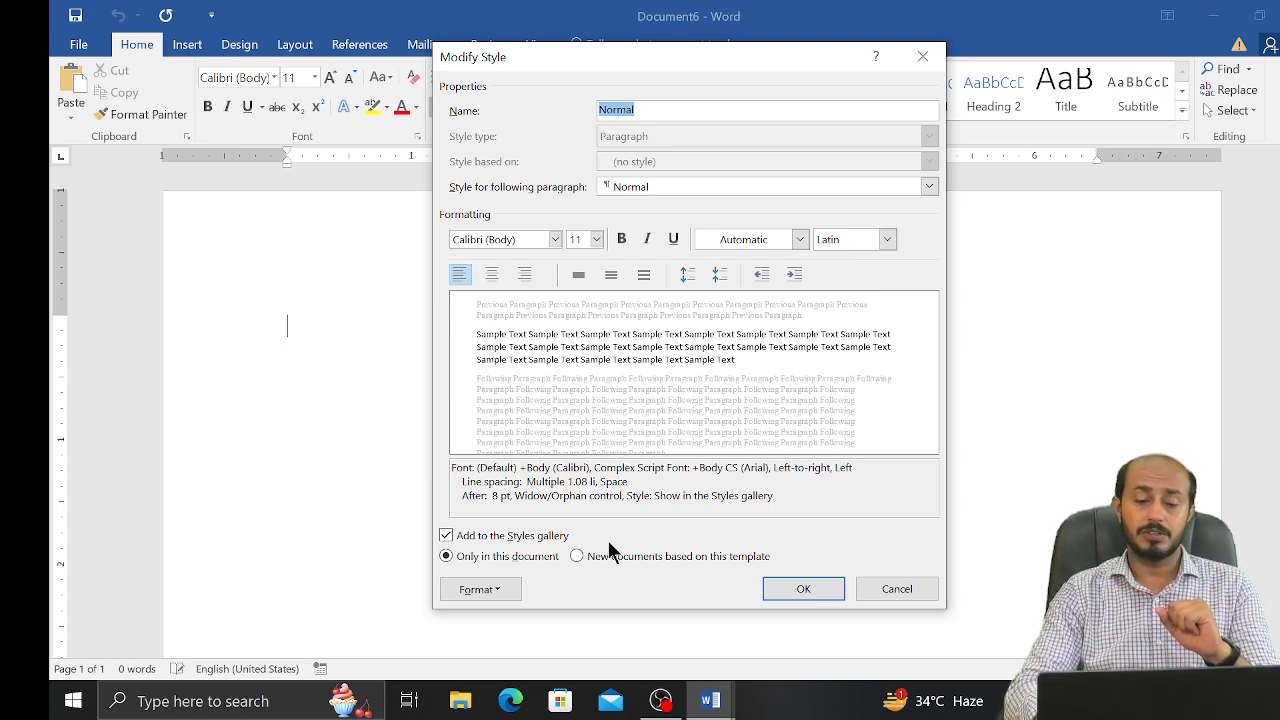
click(899, 586)
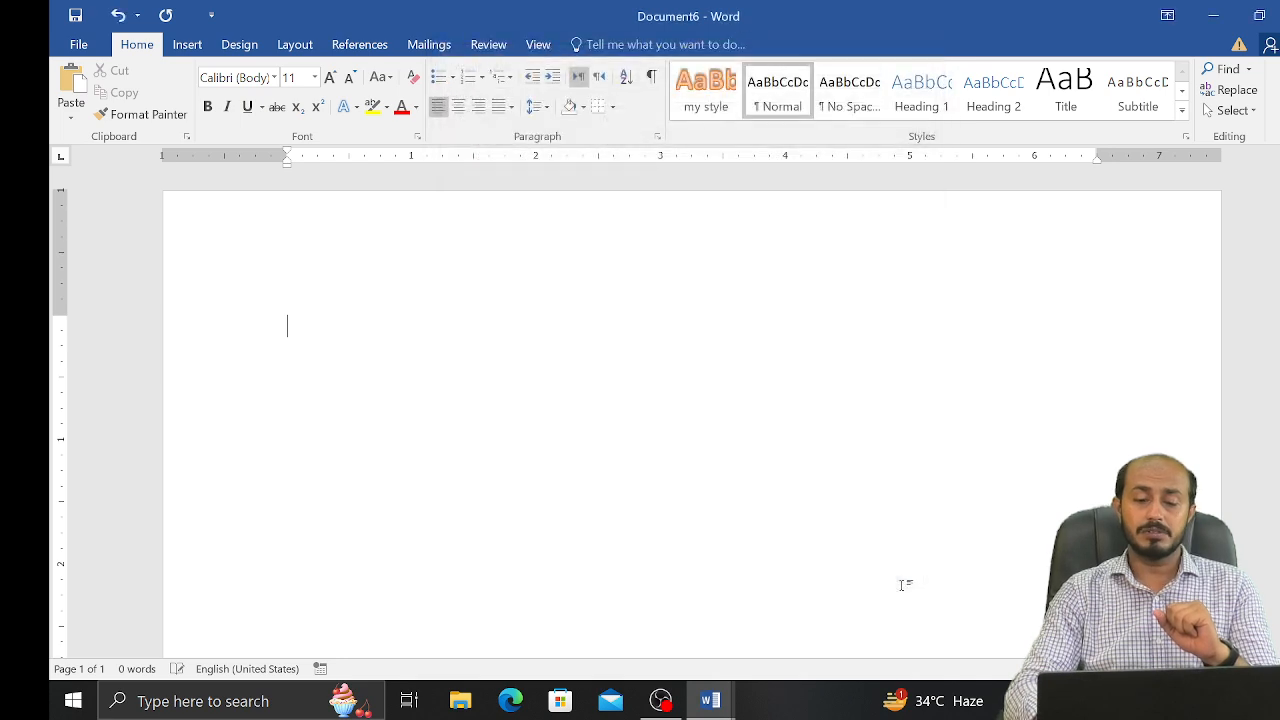
right_click(767, 90)
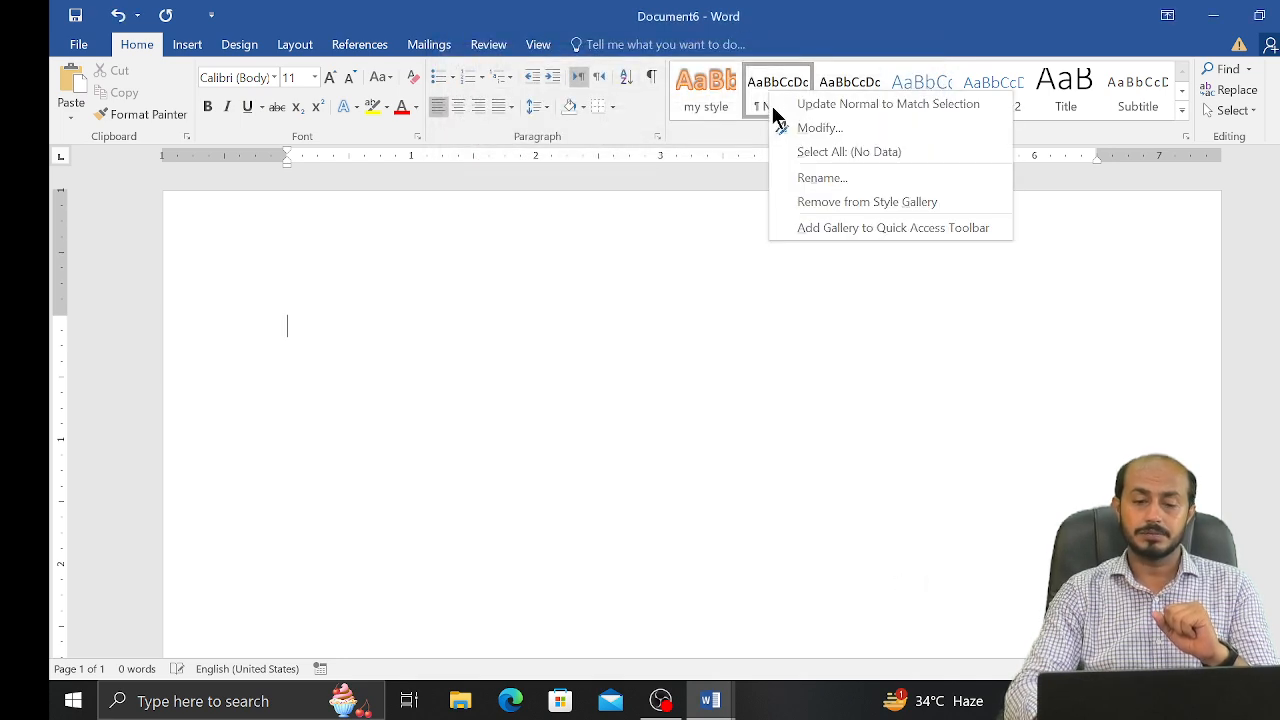
Step: Fill the blank document with paragraphs of sample text using the =rand() formula
click(545, 255)
text(=rand())
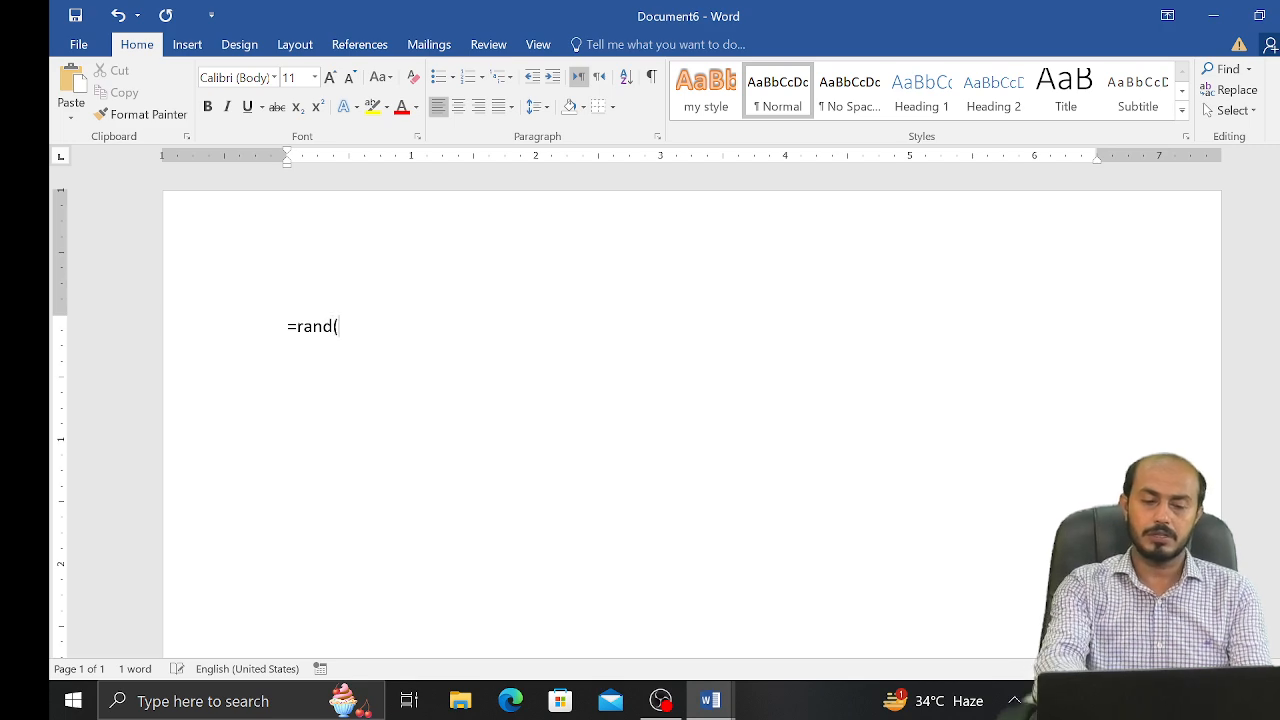
key(Return)
key(ctrl+z)
key(Right)
key(Right)
key(Right)
key(Right)
key(Right)
text(100)
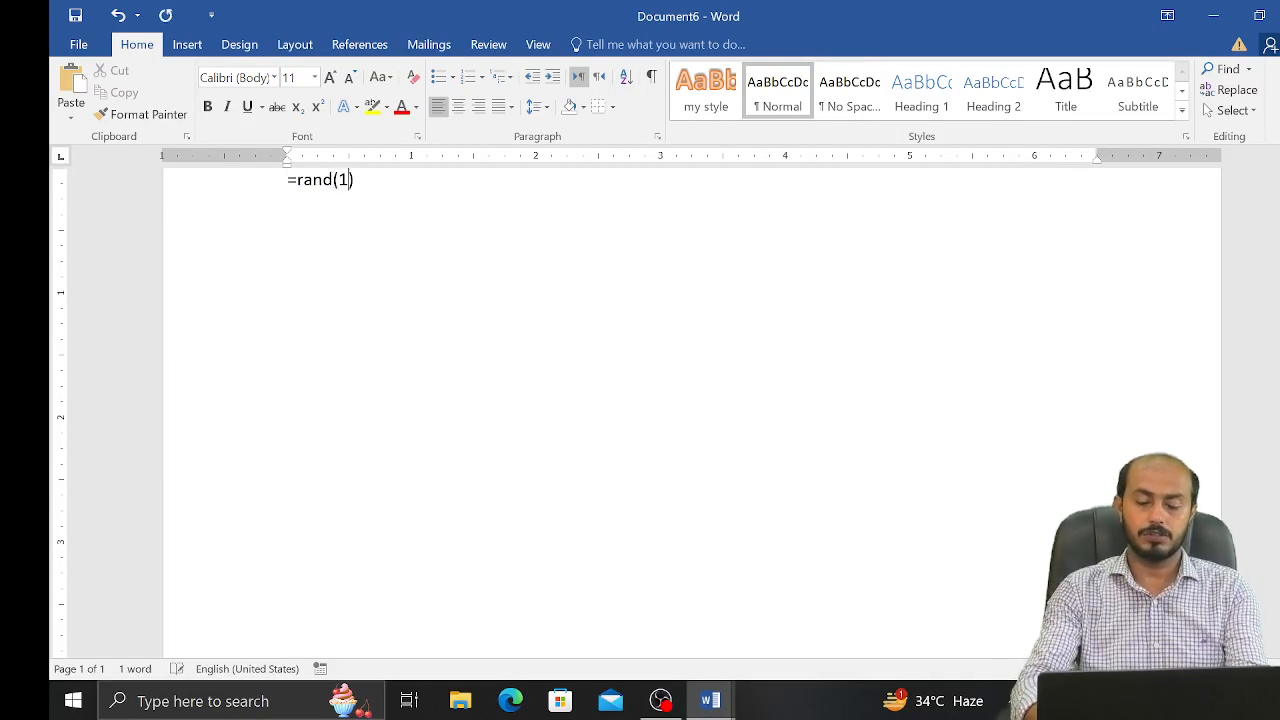
key(Right)
key(Return)
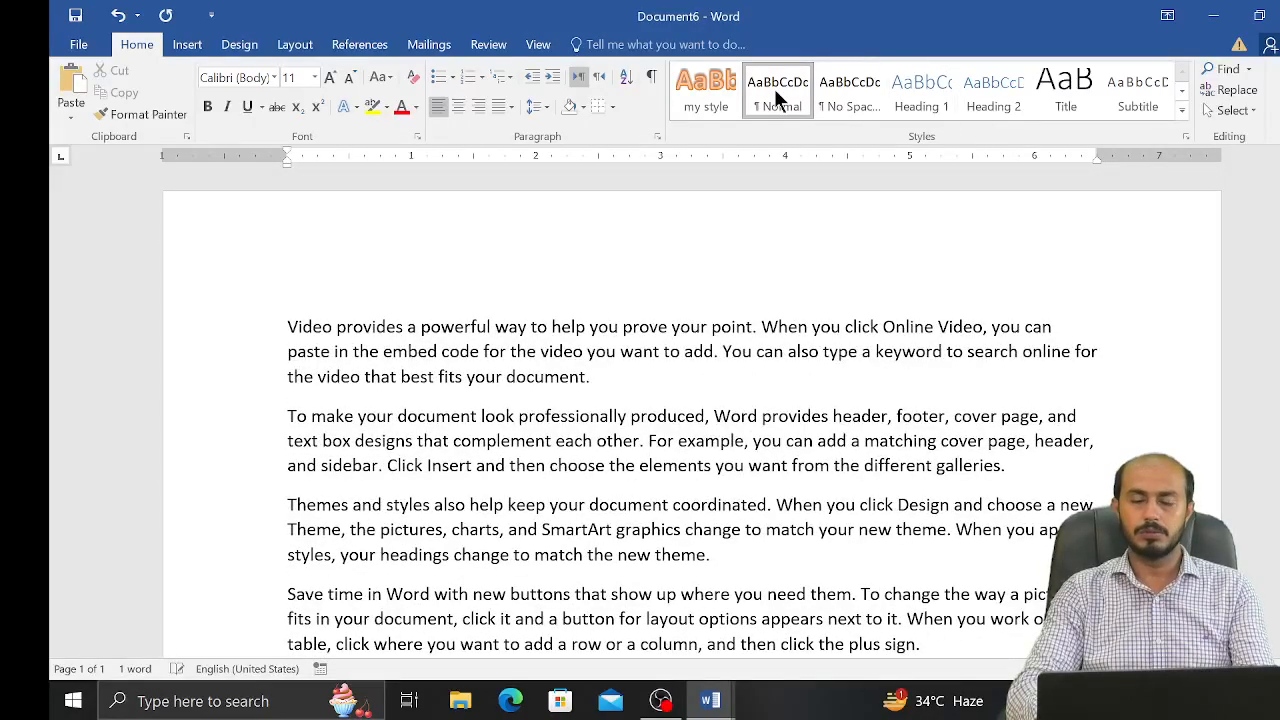
Step: Modify the Normal style to put a ½ pt Box border around its paragraphs
right_click(774, 88)
click(832, 124)
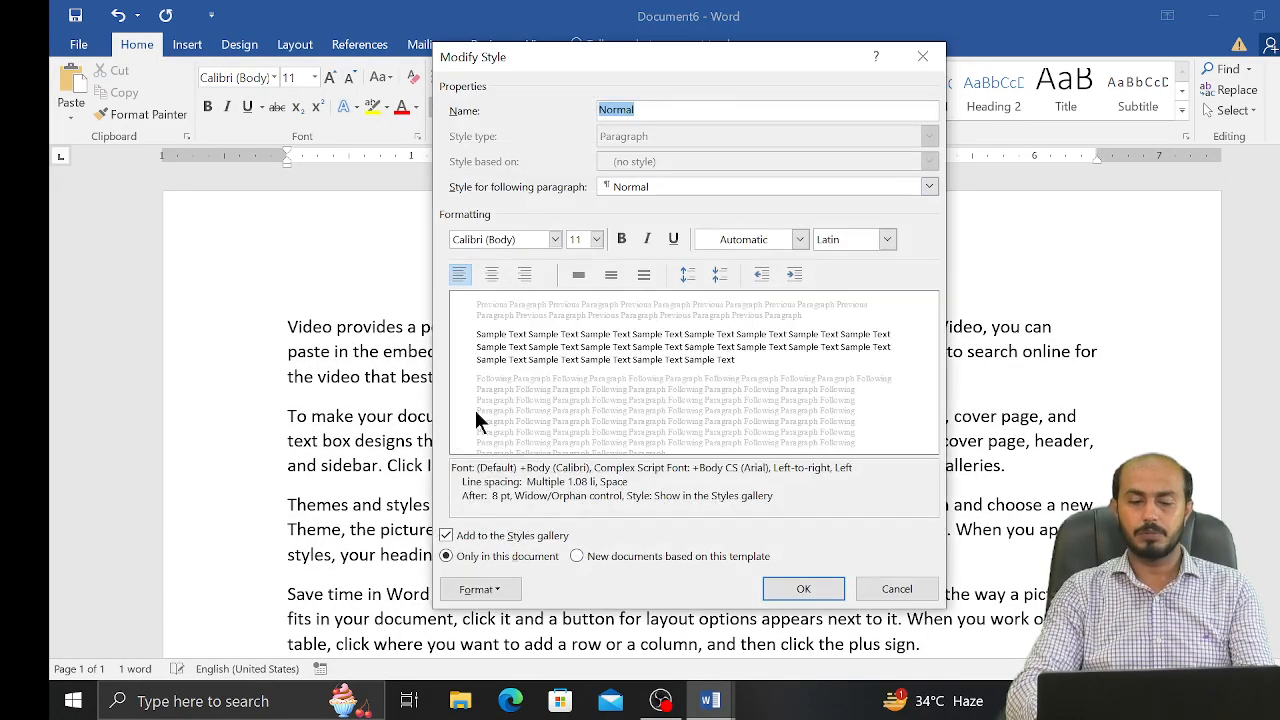
click(488, 587)
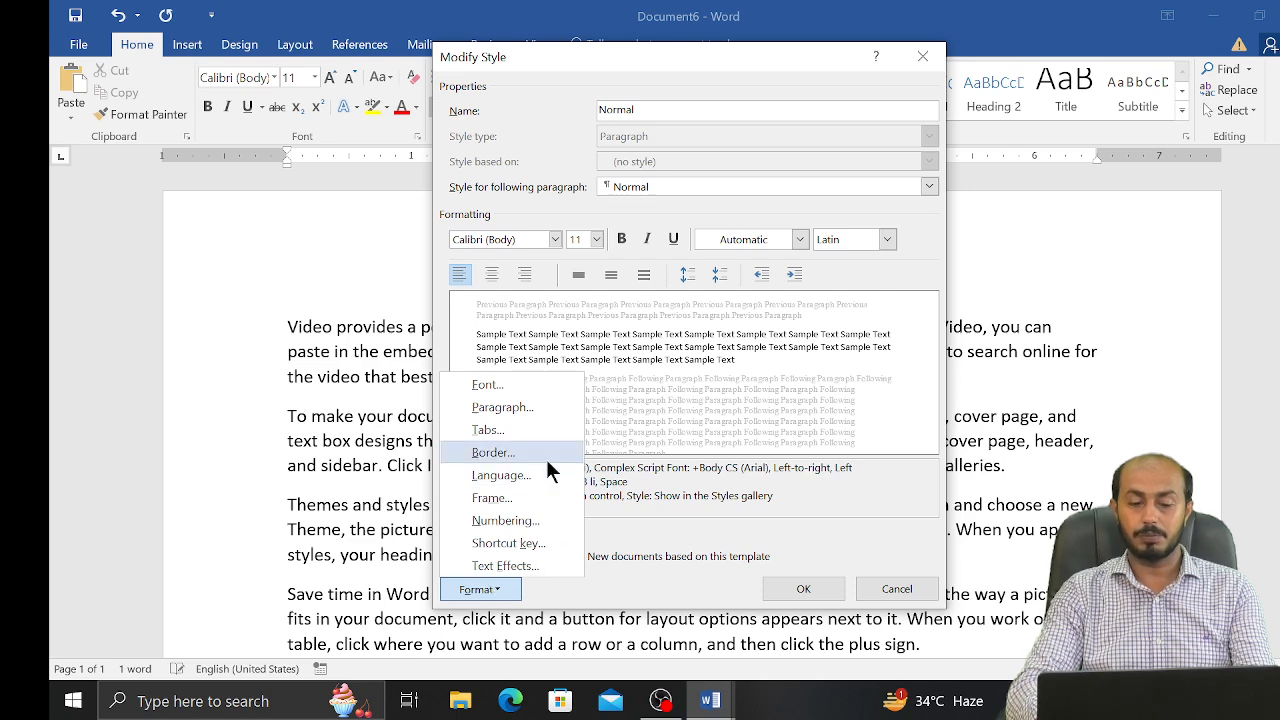
click(494, 455)
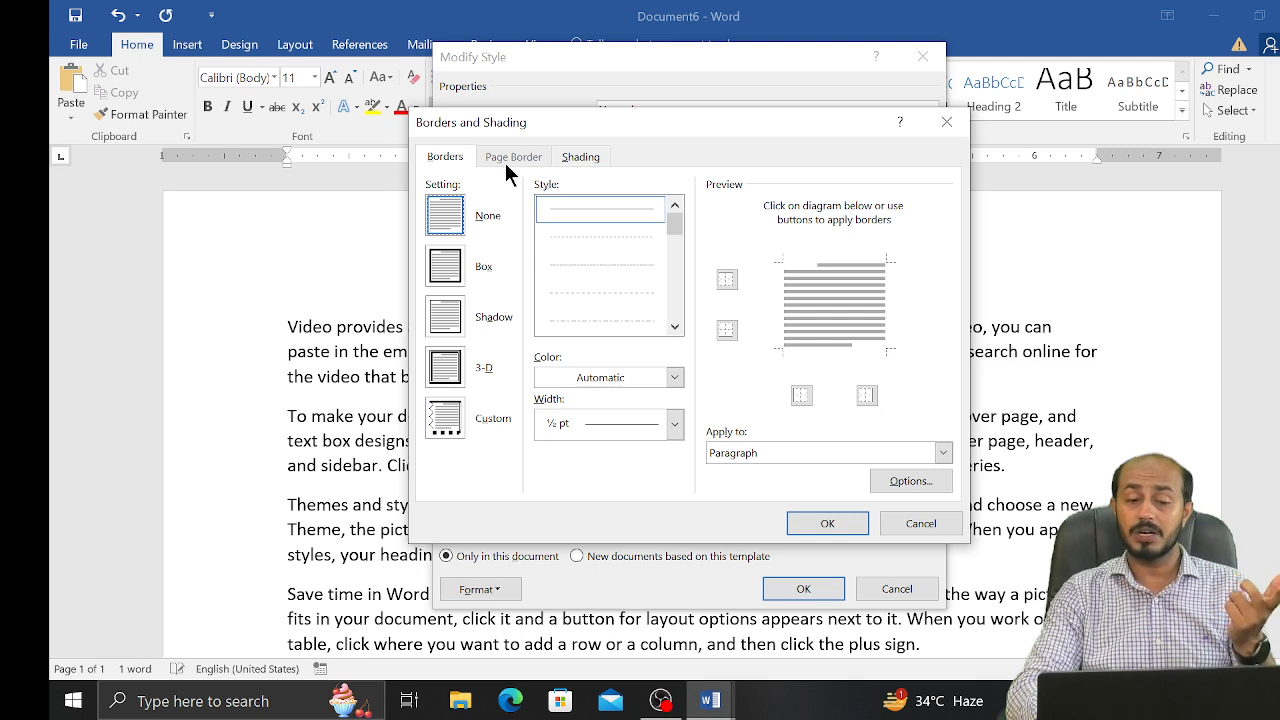
click(452, 270)
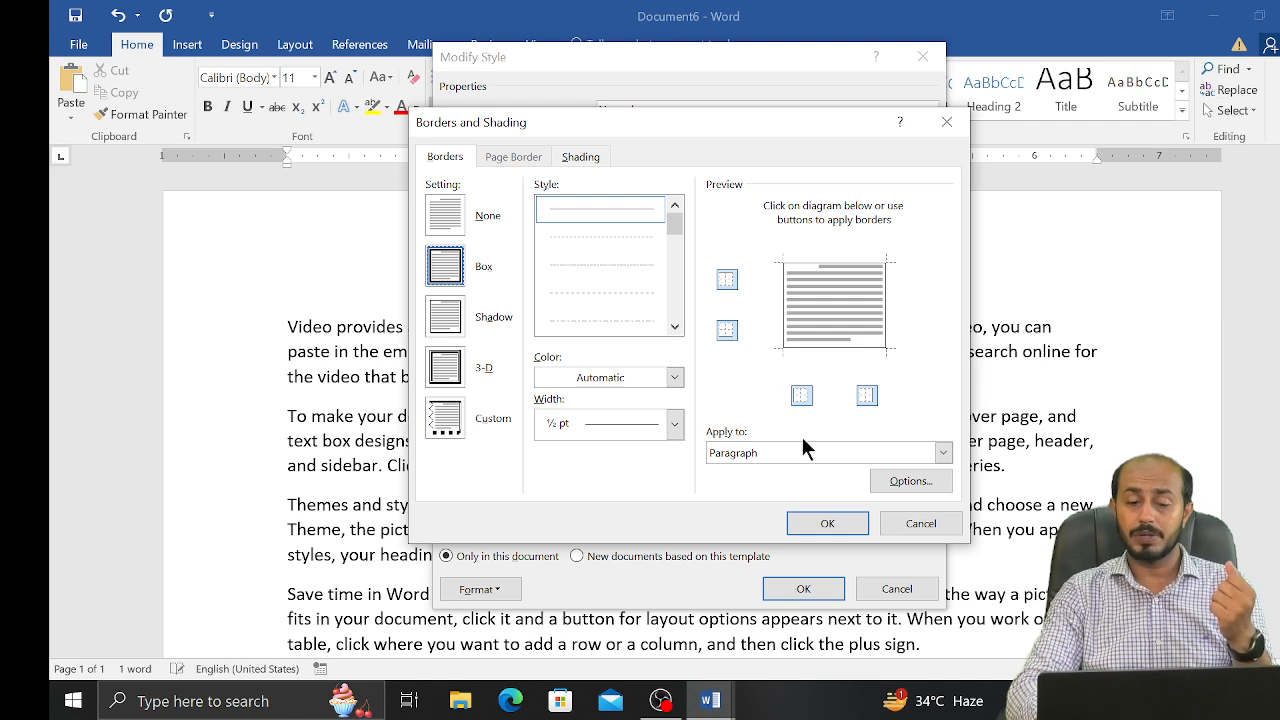
click(828, 524)
click(812, 589)
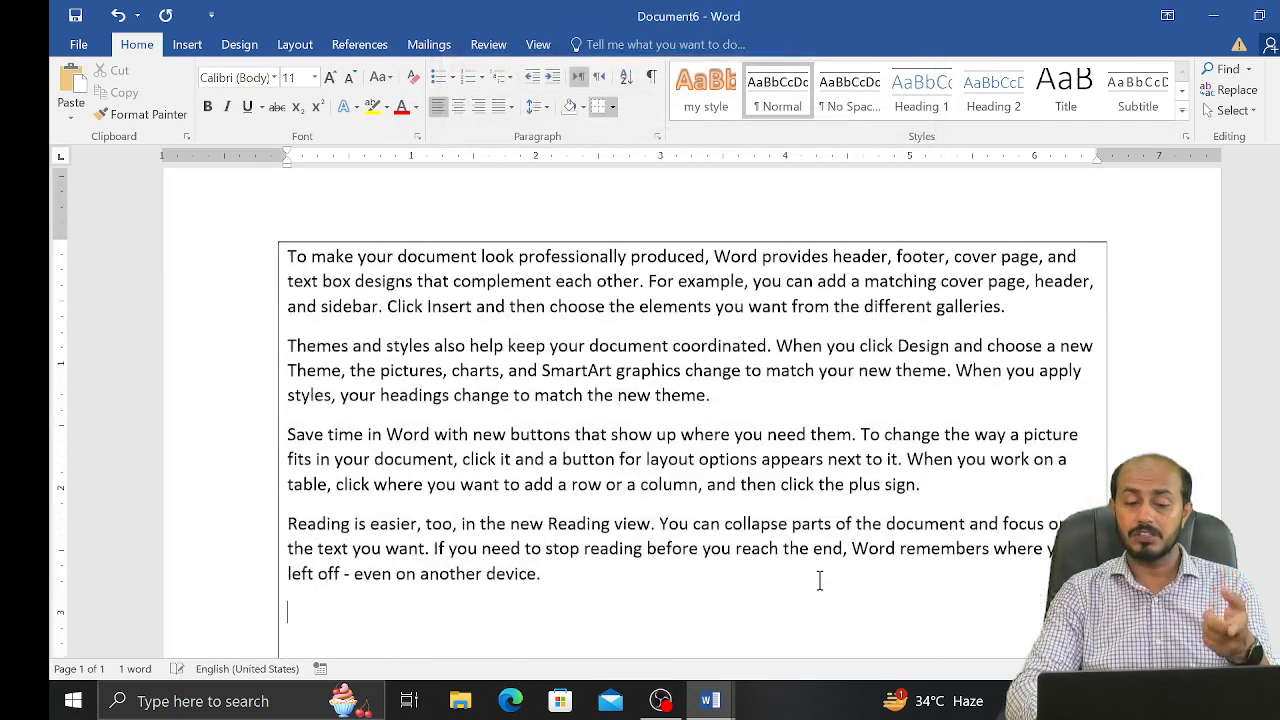
Step: Try to remove the paragraph border from the Normal style with the None border setting
key(ctrl+v)
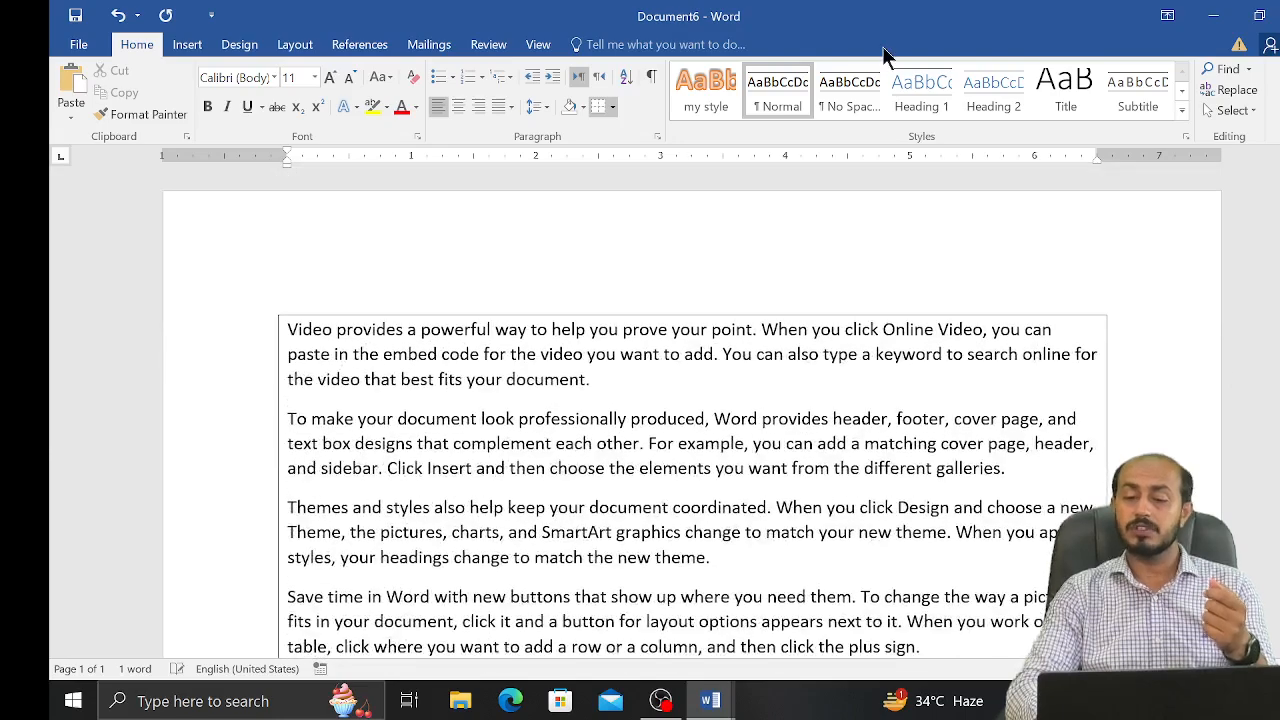
right_click(772, 102)
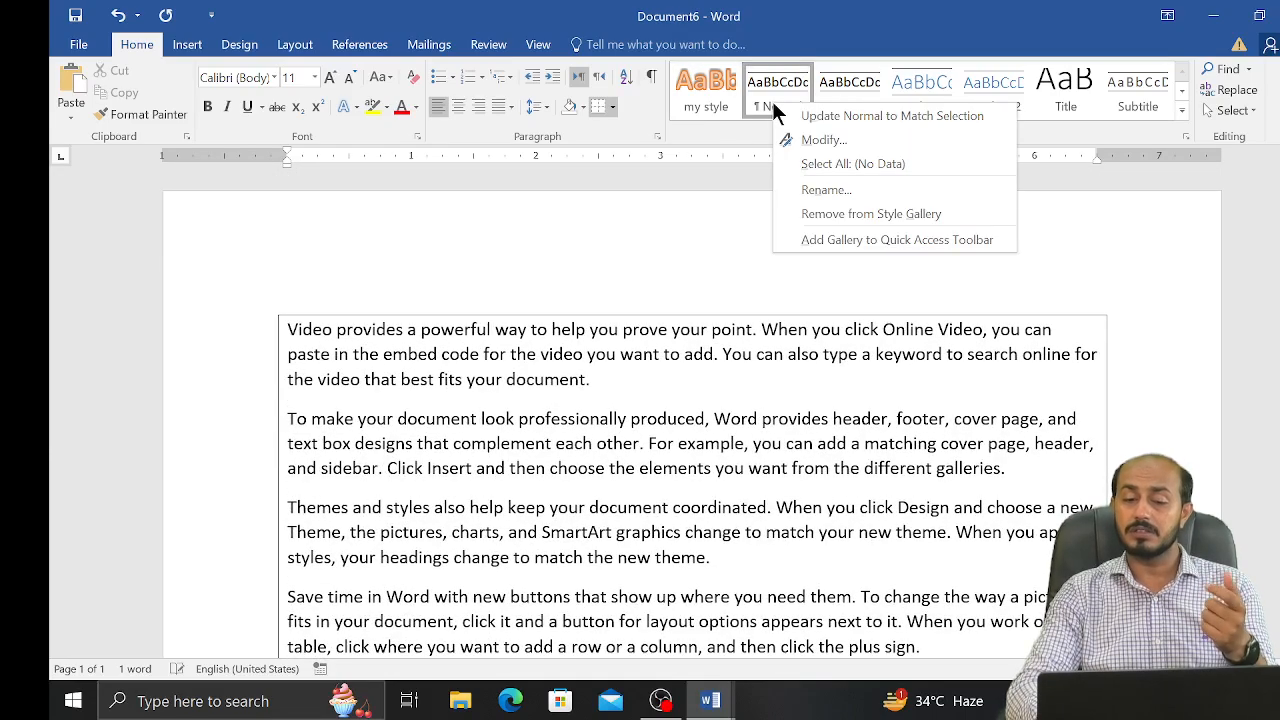
click(878, 141)
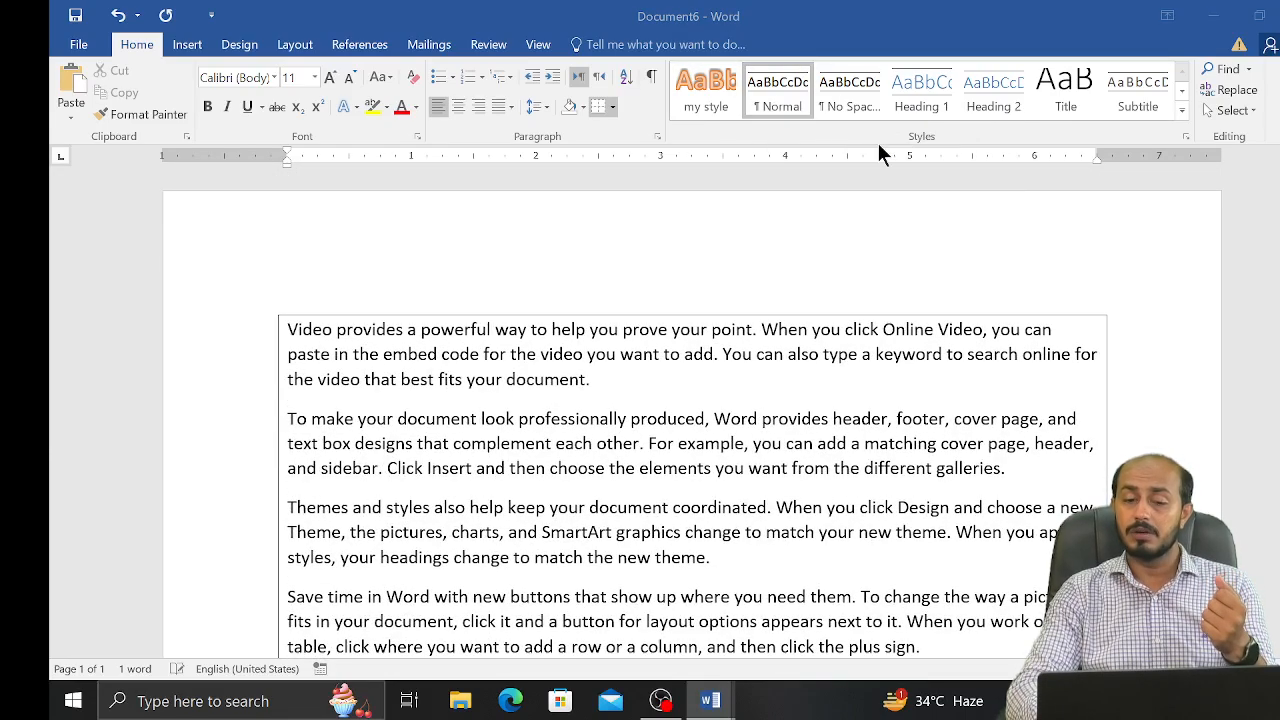
click(480, 589)
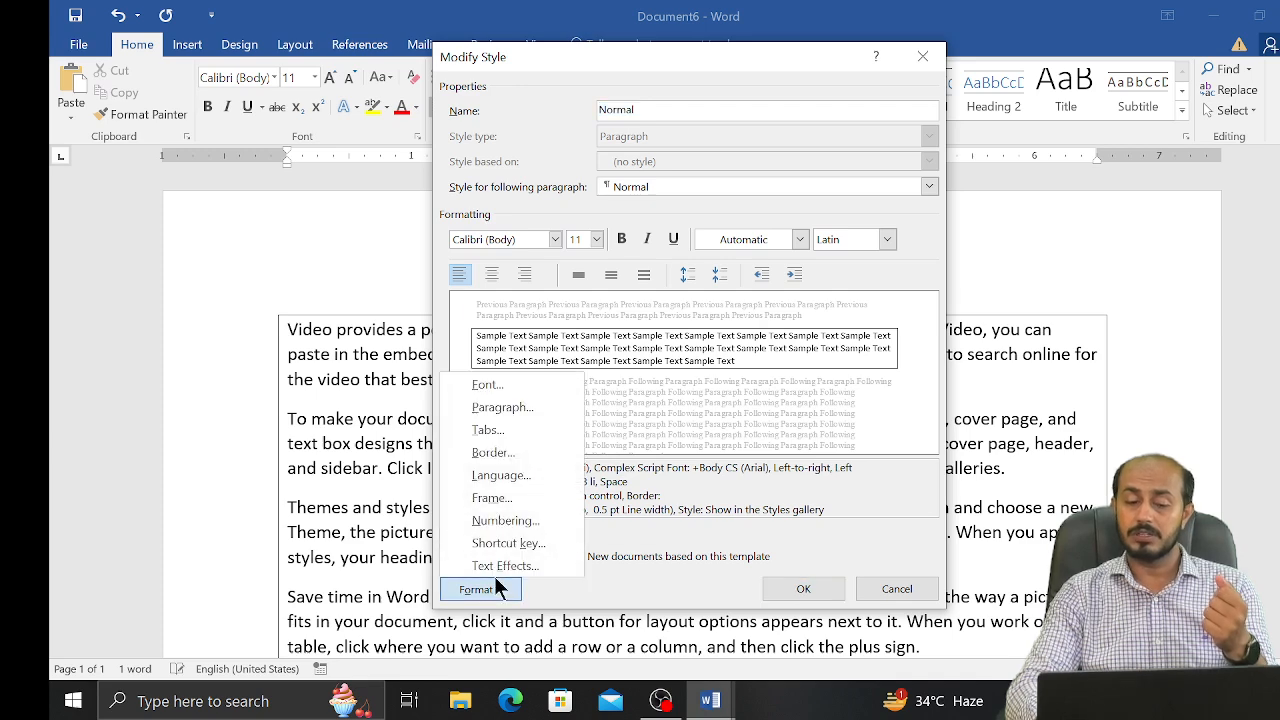
click(519, 452)
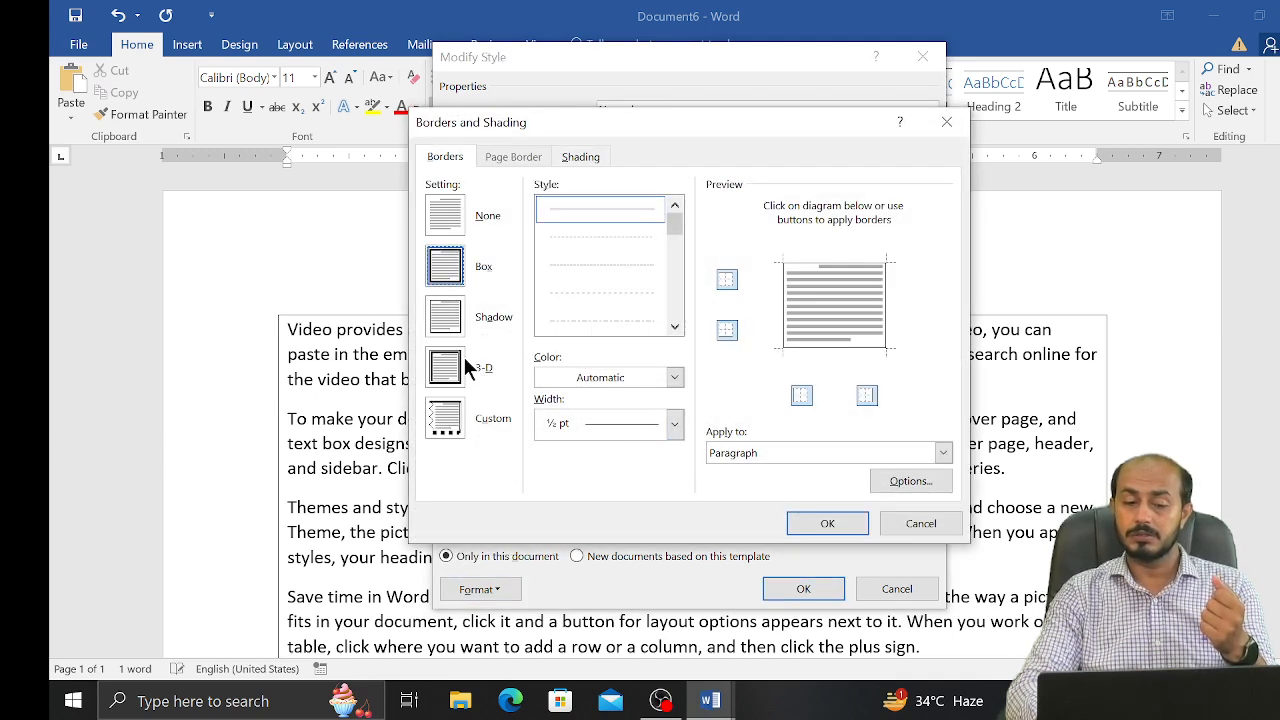
click(450, 224)
click(812, 525)
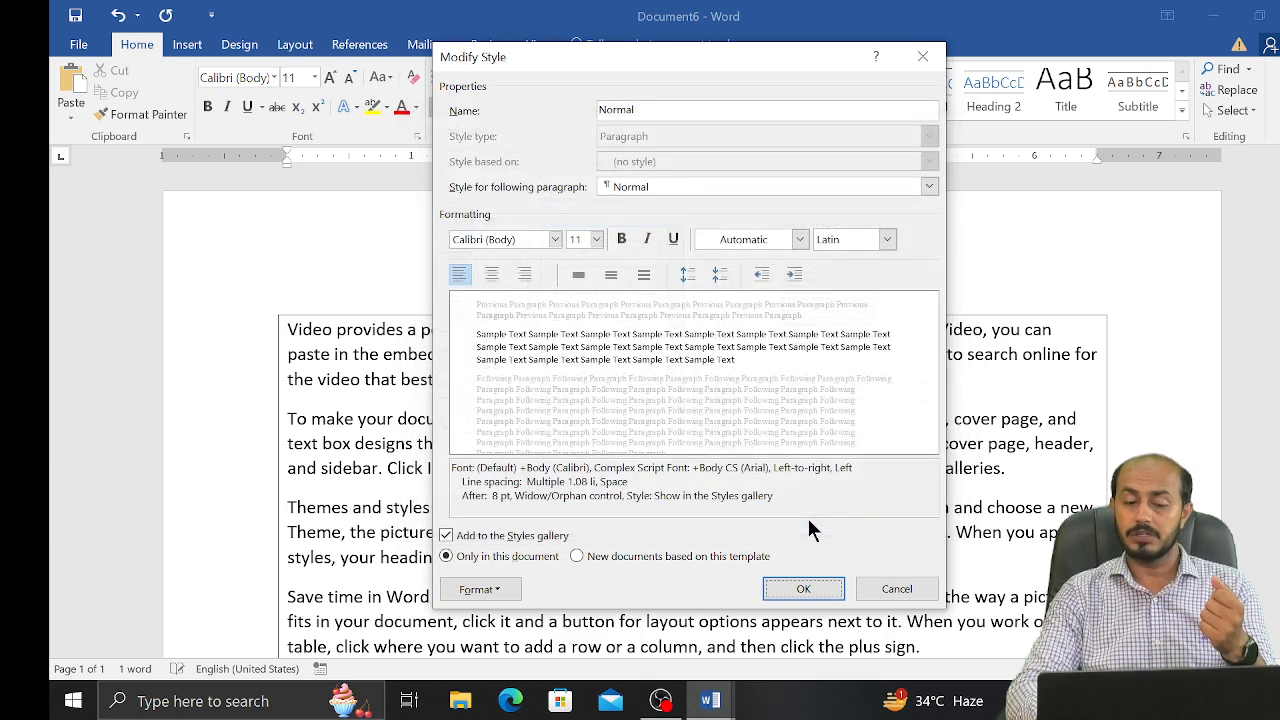
Step: Review the Frame and Shortcut key settings of the Normal style and leave the style modification without saving
click(492, 589)
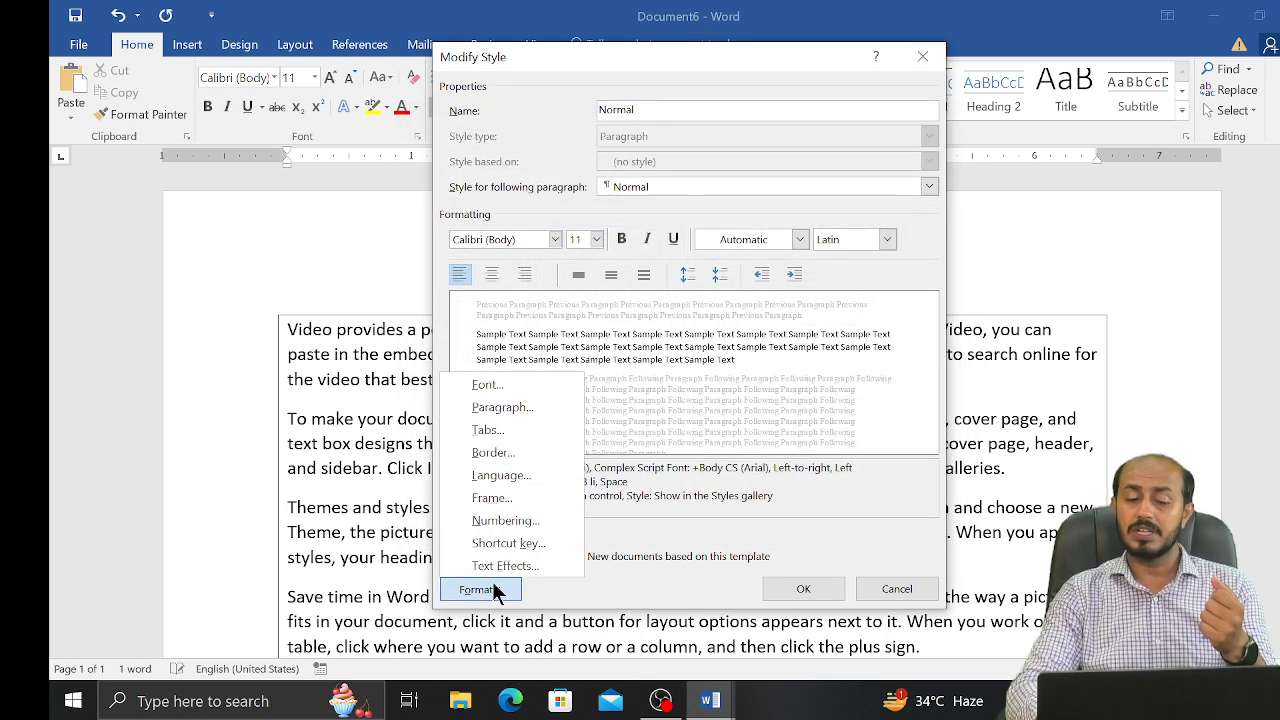
click(509, 499)
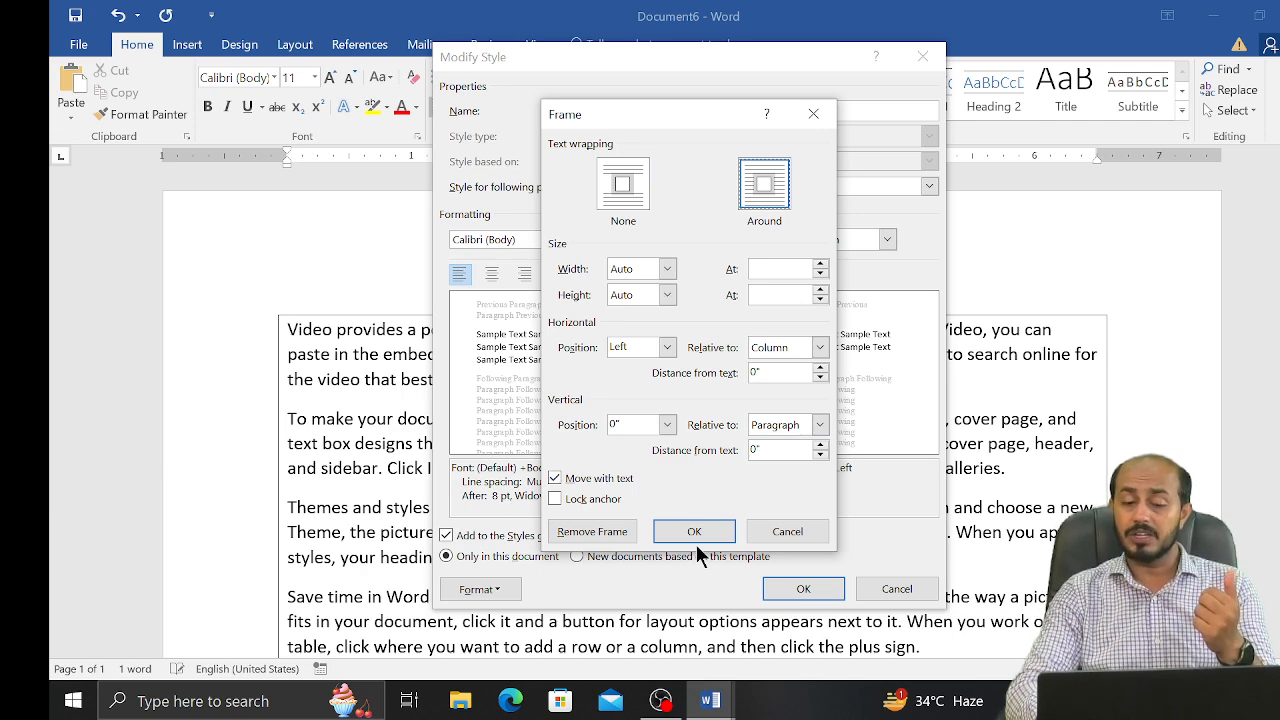
click(787, 535)
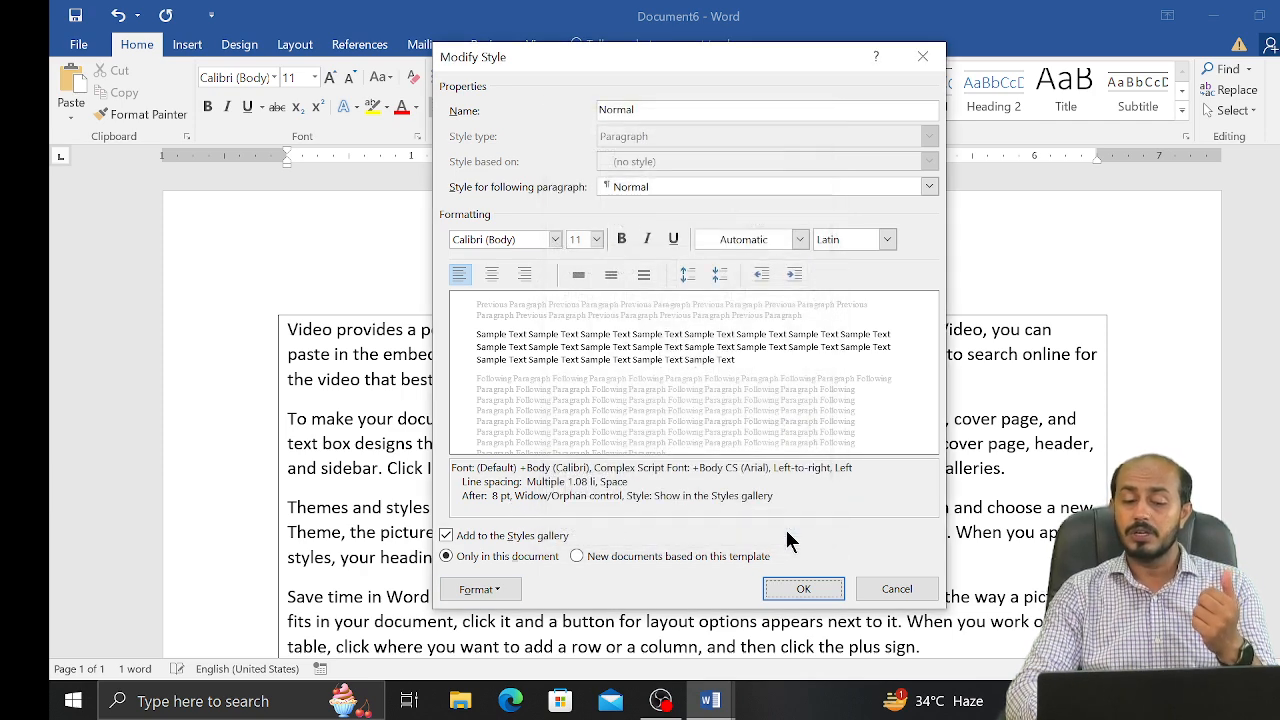
click(486, 589)
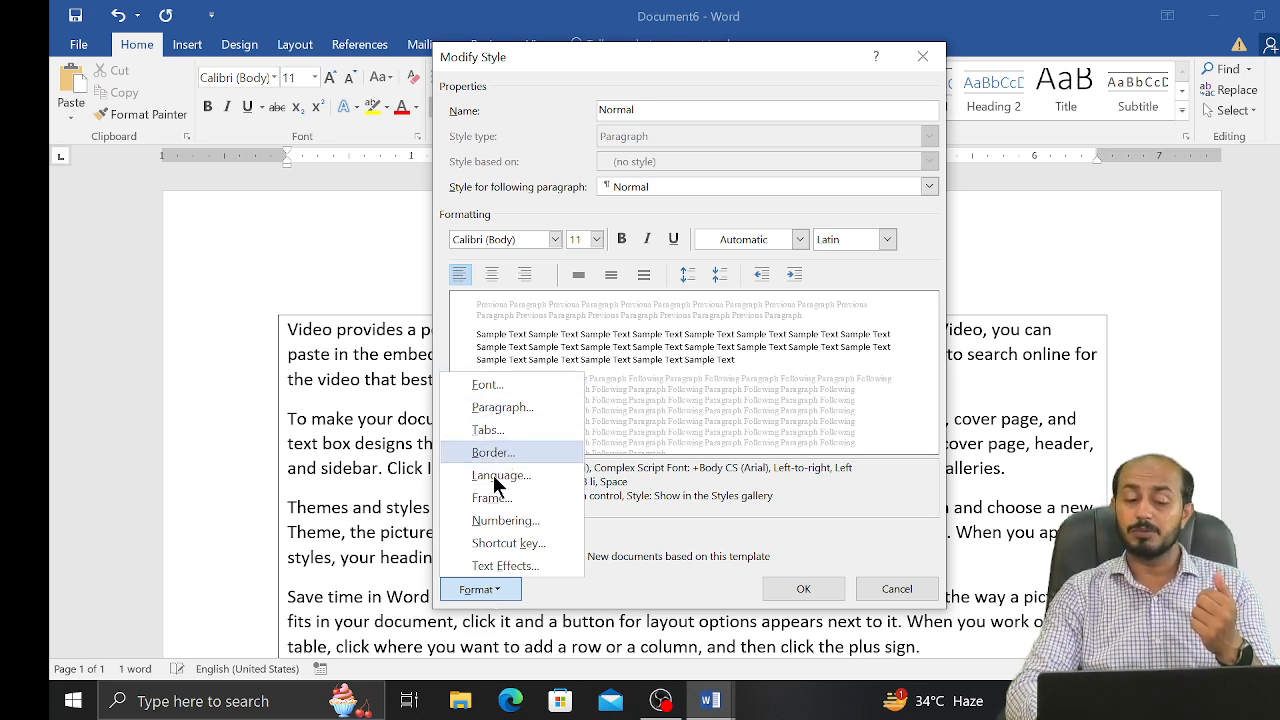
click(501, 545)
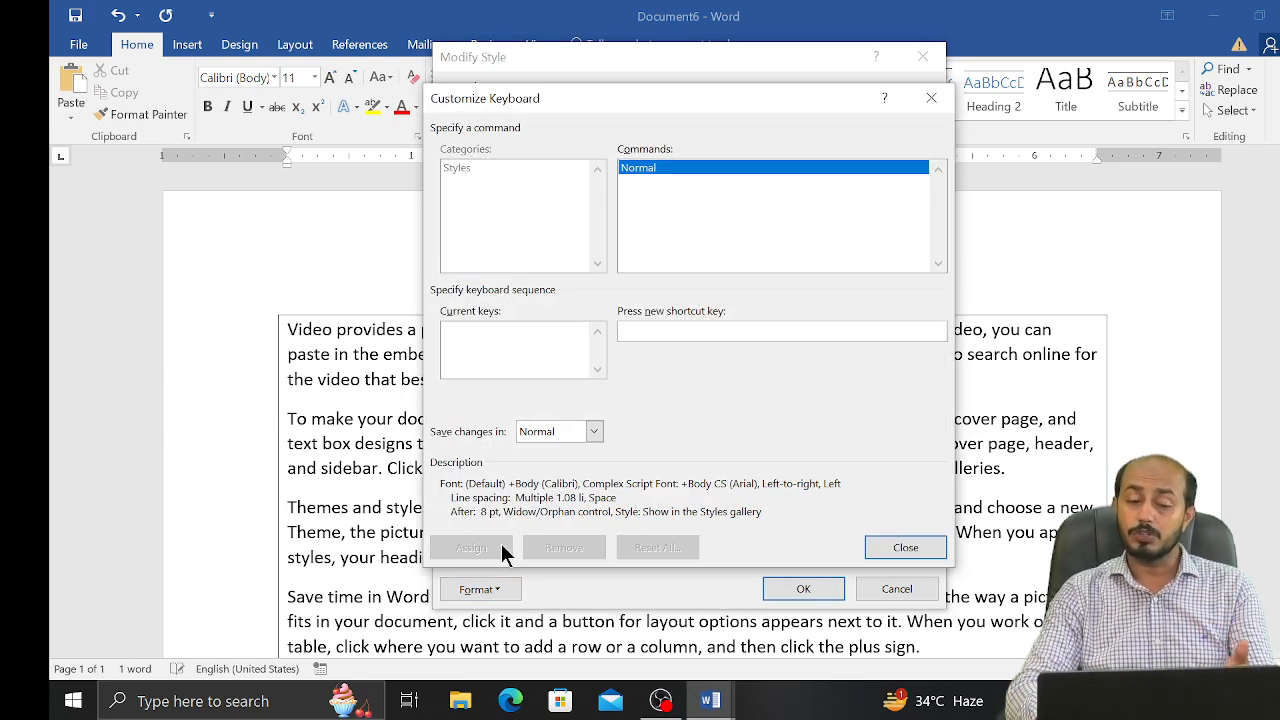
click(907, 553)
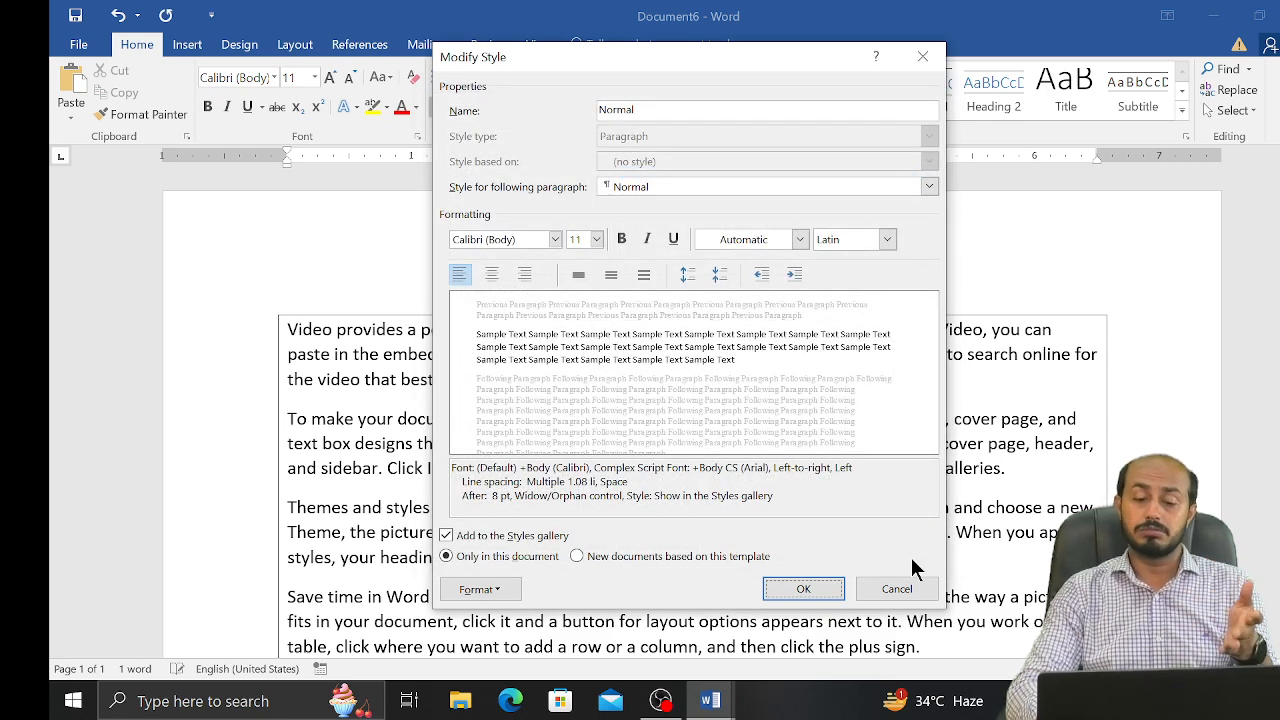
click(895, 589)
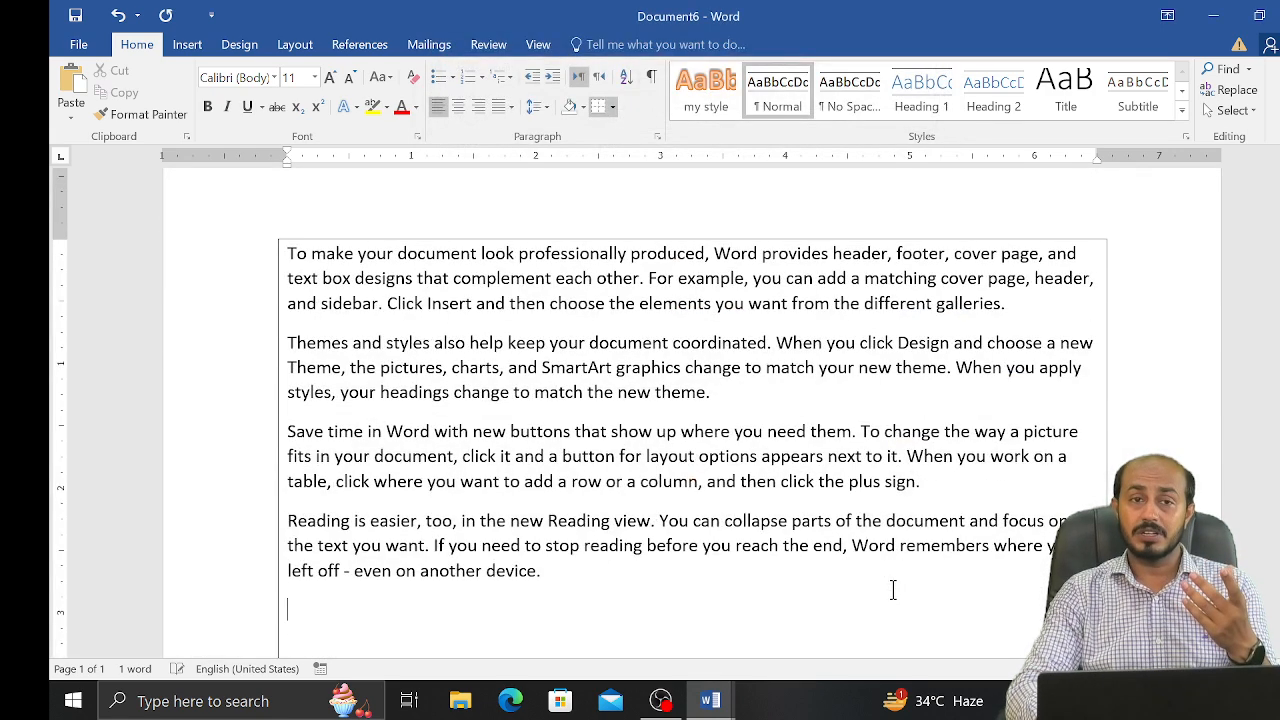